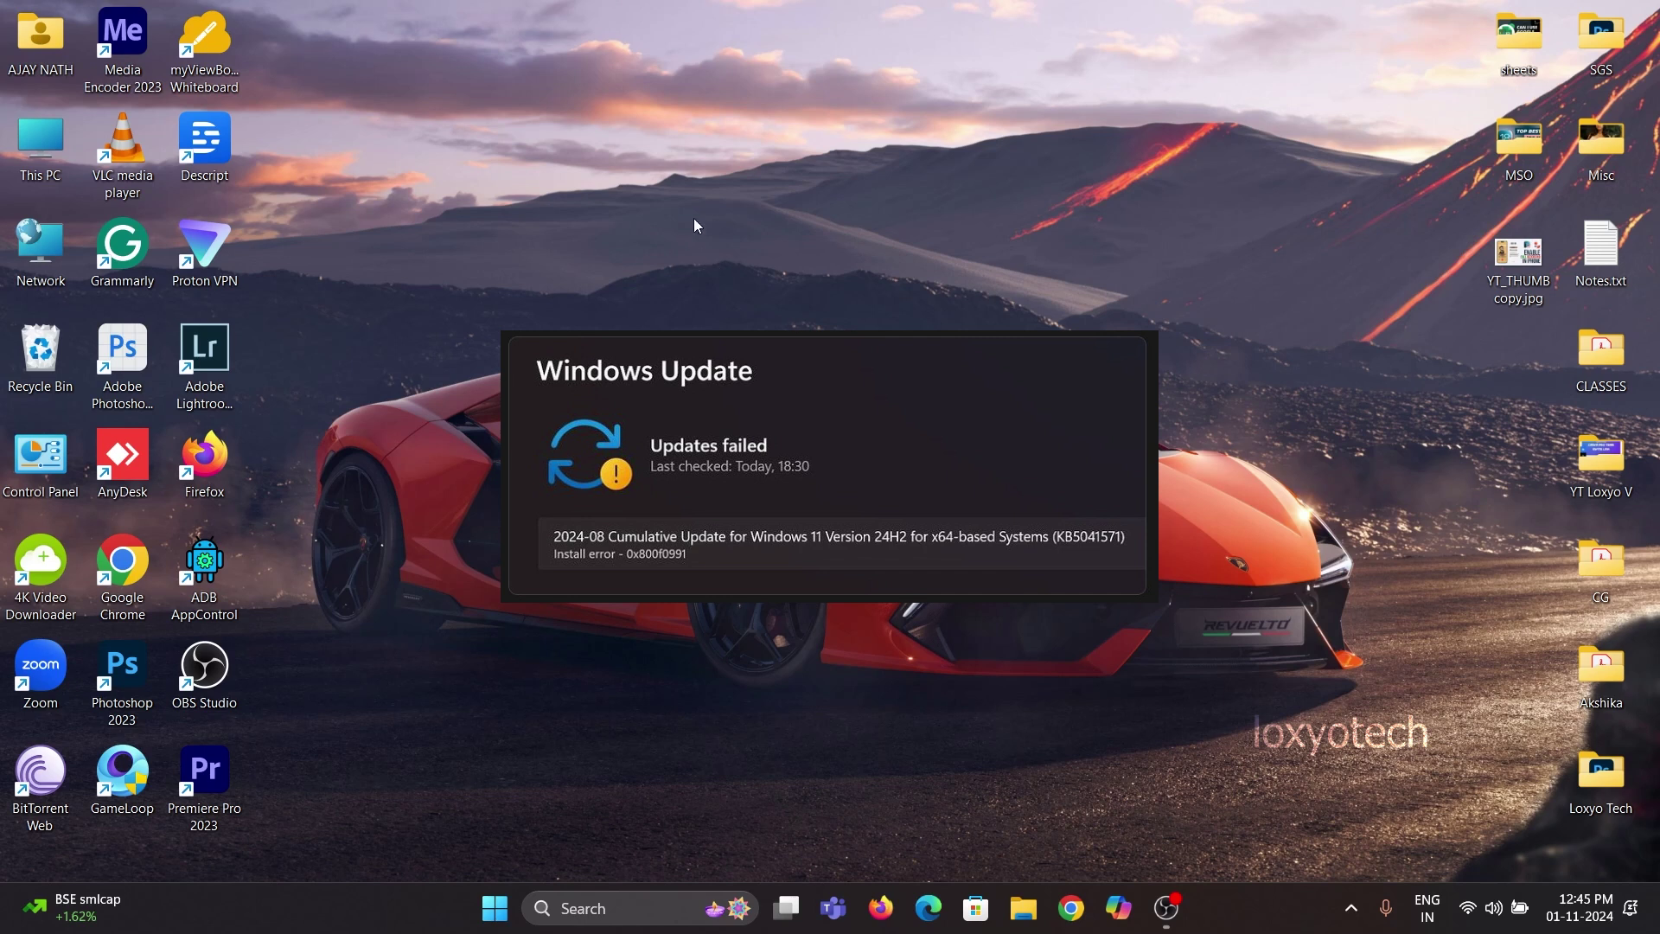
Open Settings to the Windows Update page, which lists a Lenovo System update to download
{"action": "key", "text": "super"}
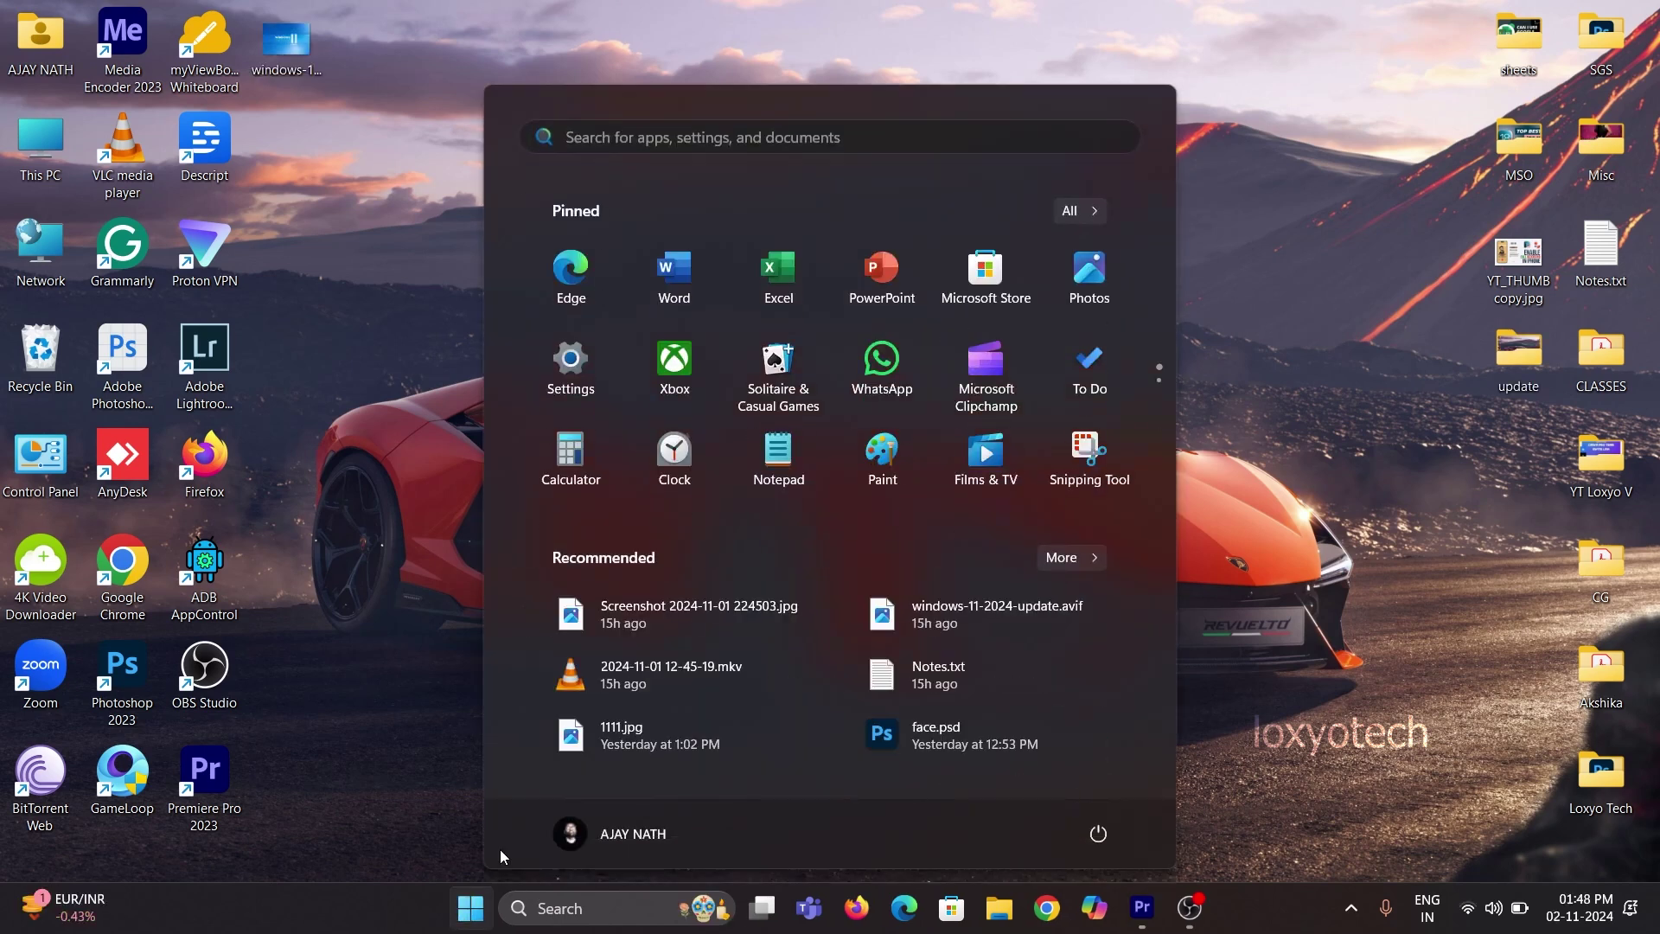
{"action": "left_click", "coordinate": [571, 367]}
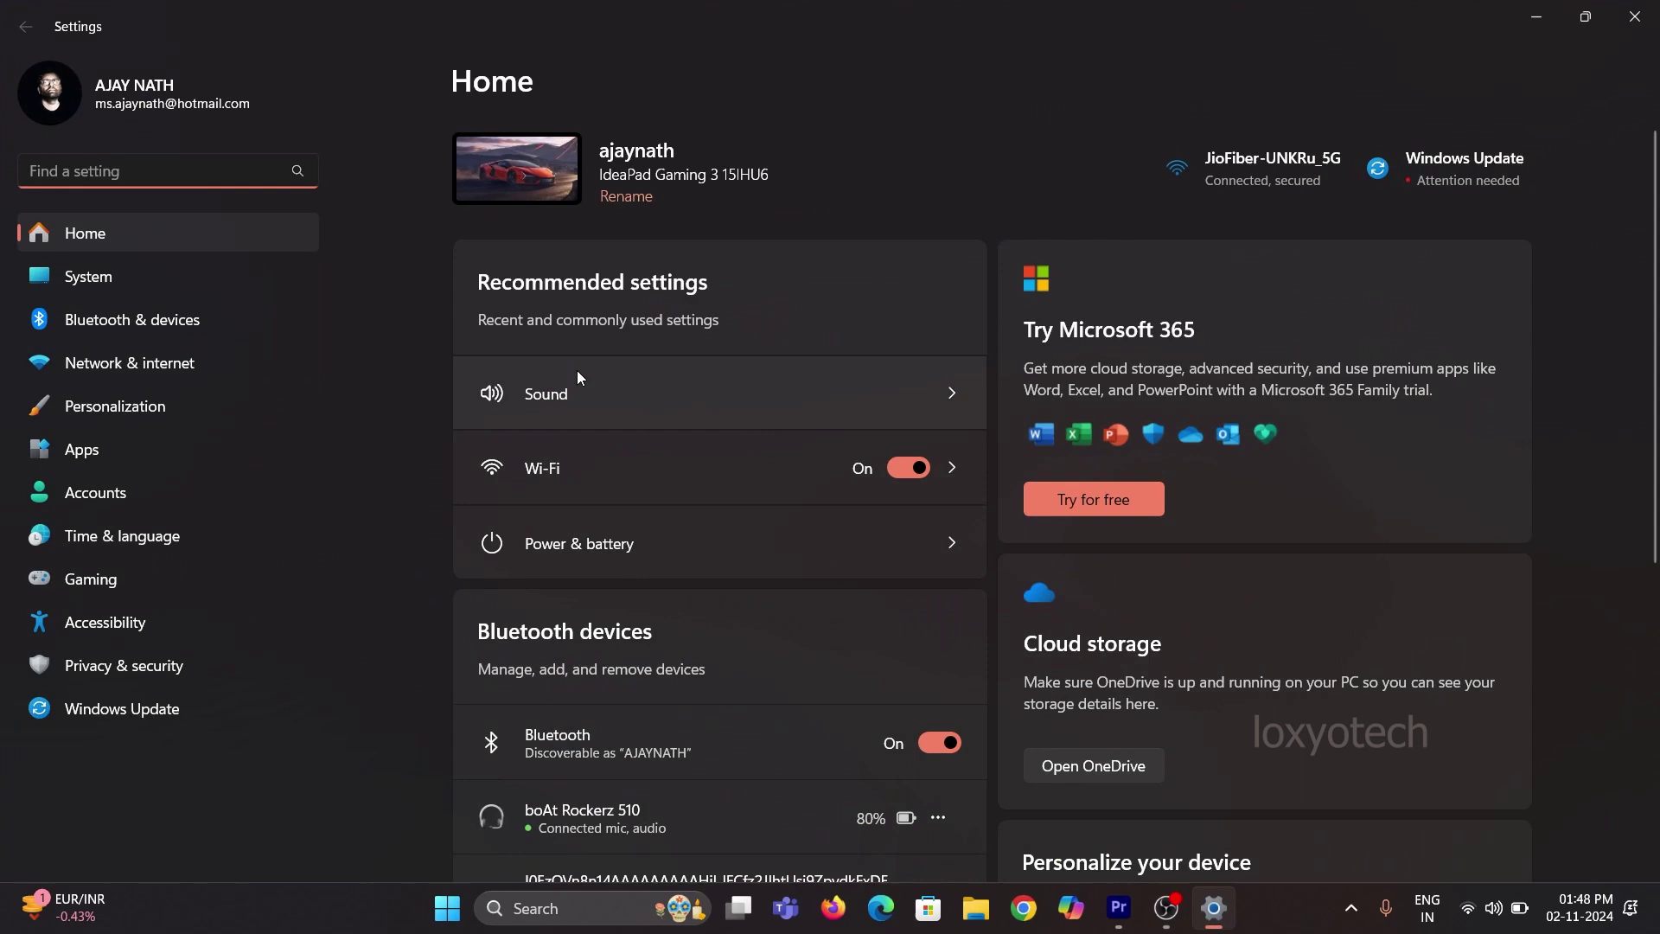
{"action": "left_click", "coordinate": [136, 713]}
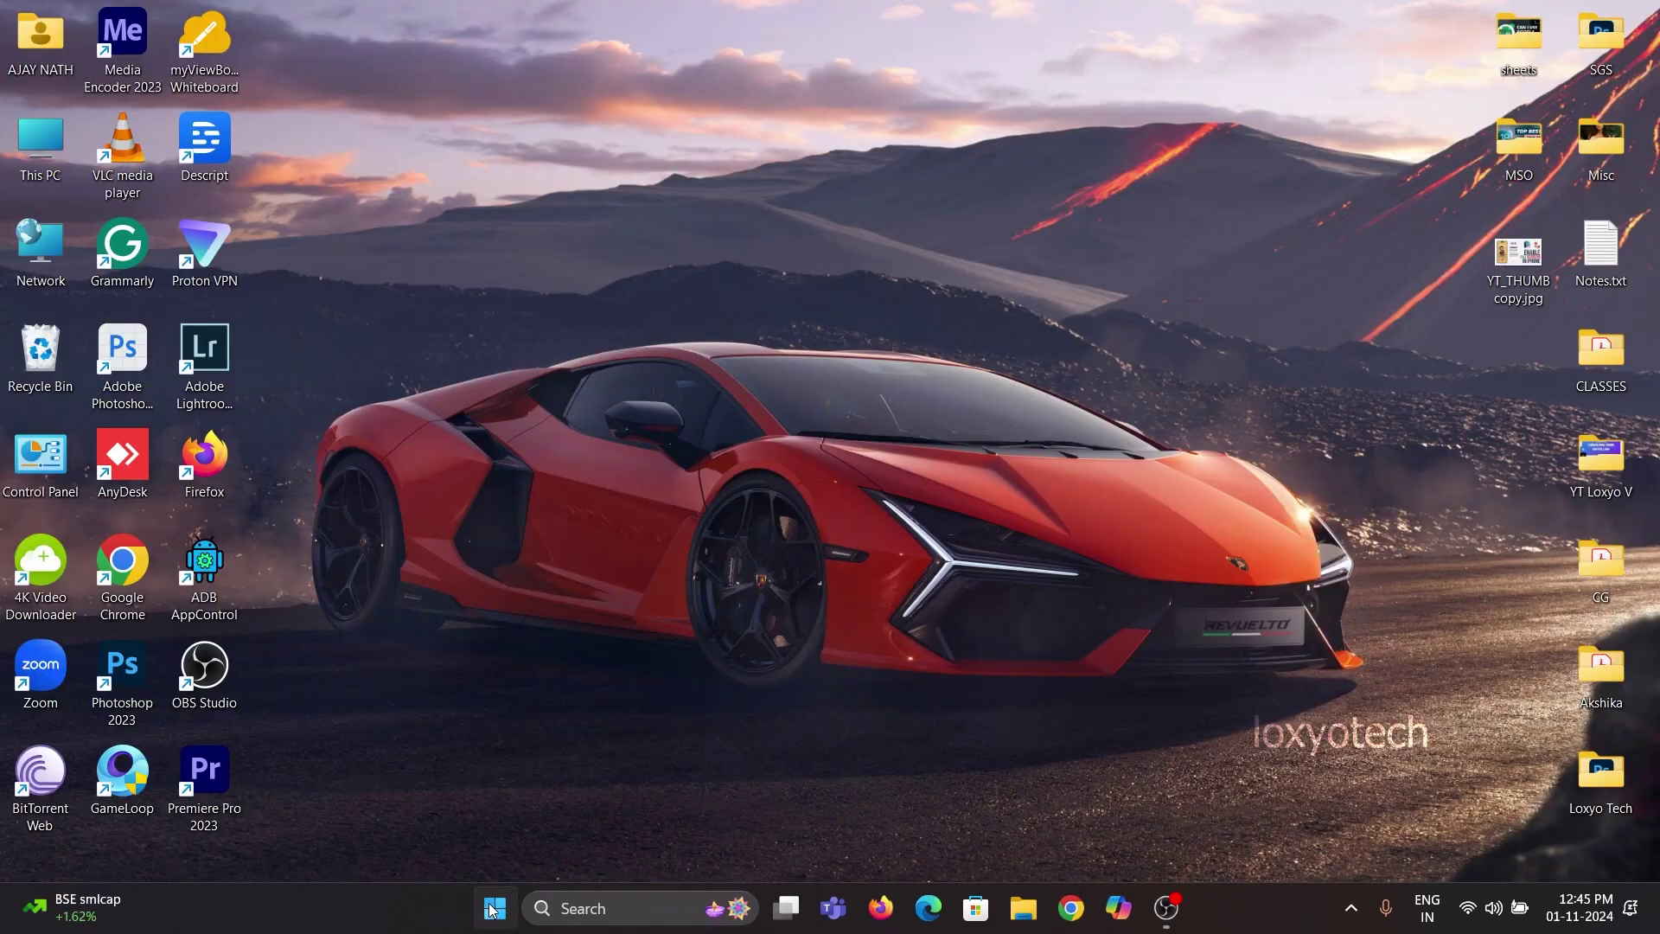
Go to System > Troubleshoot > Other troubleshooters in a fresh Settings window
{"action": "left_click", "coordinate": [494, 908]}
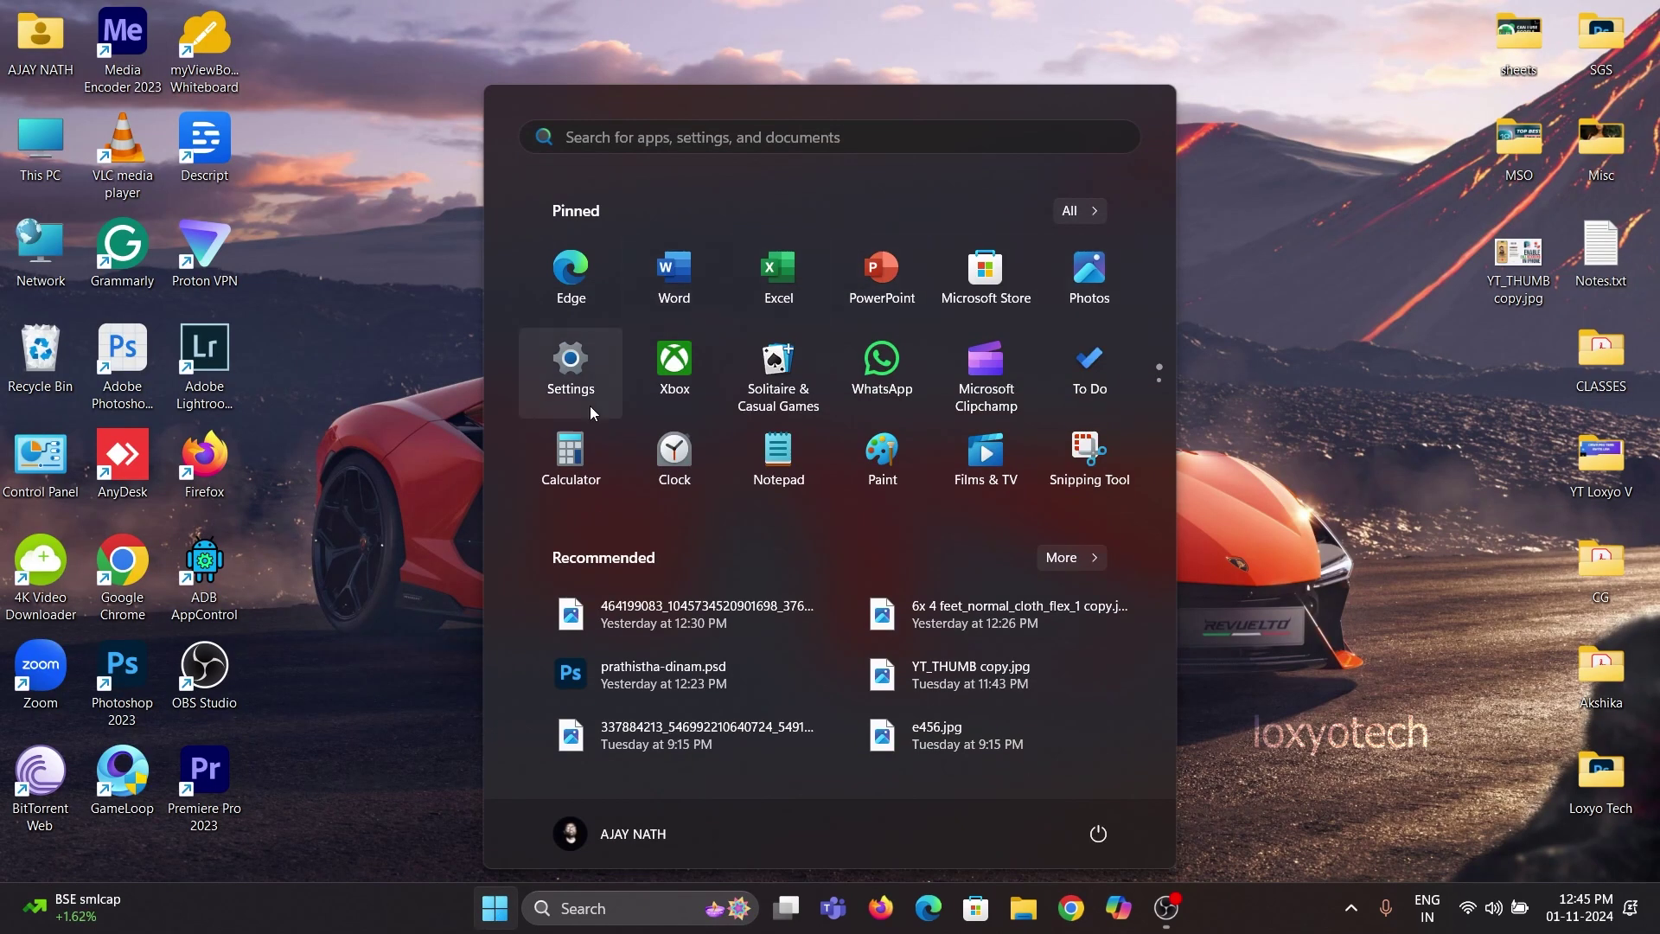
{"action": "left_click", "coordinate": [571, 369]}
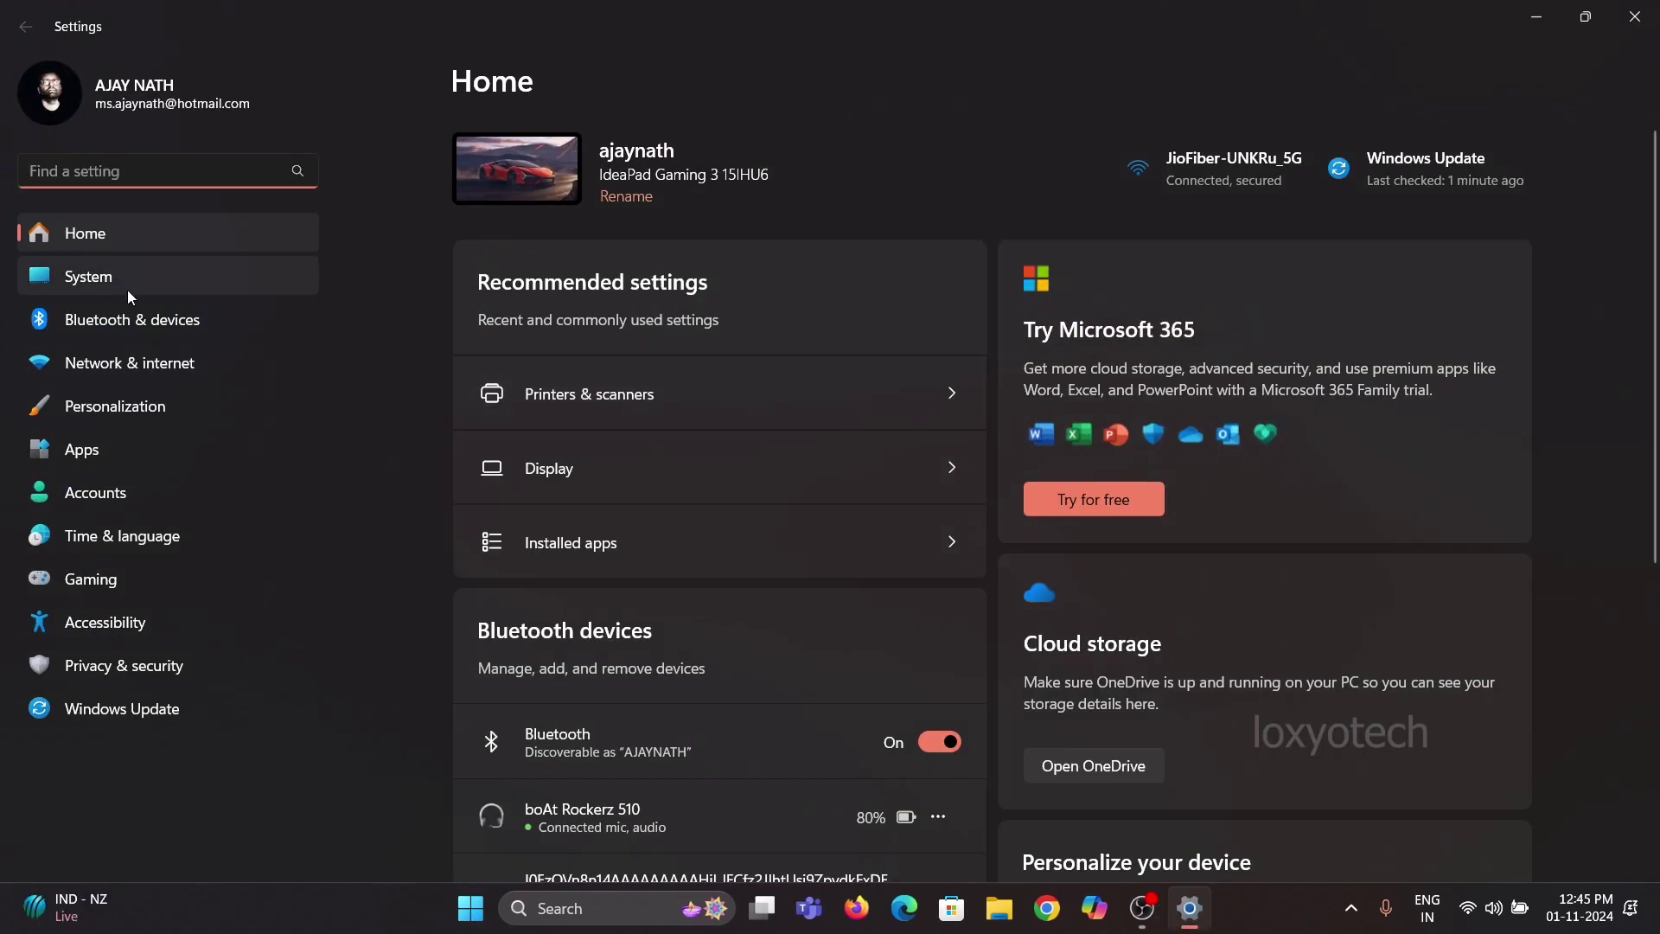
{"action": "left_click", "coordinate": [144, 278]}
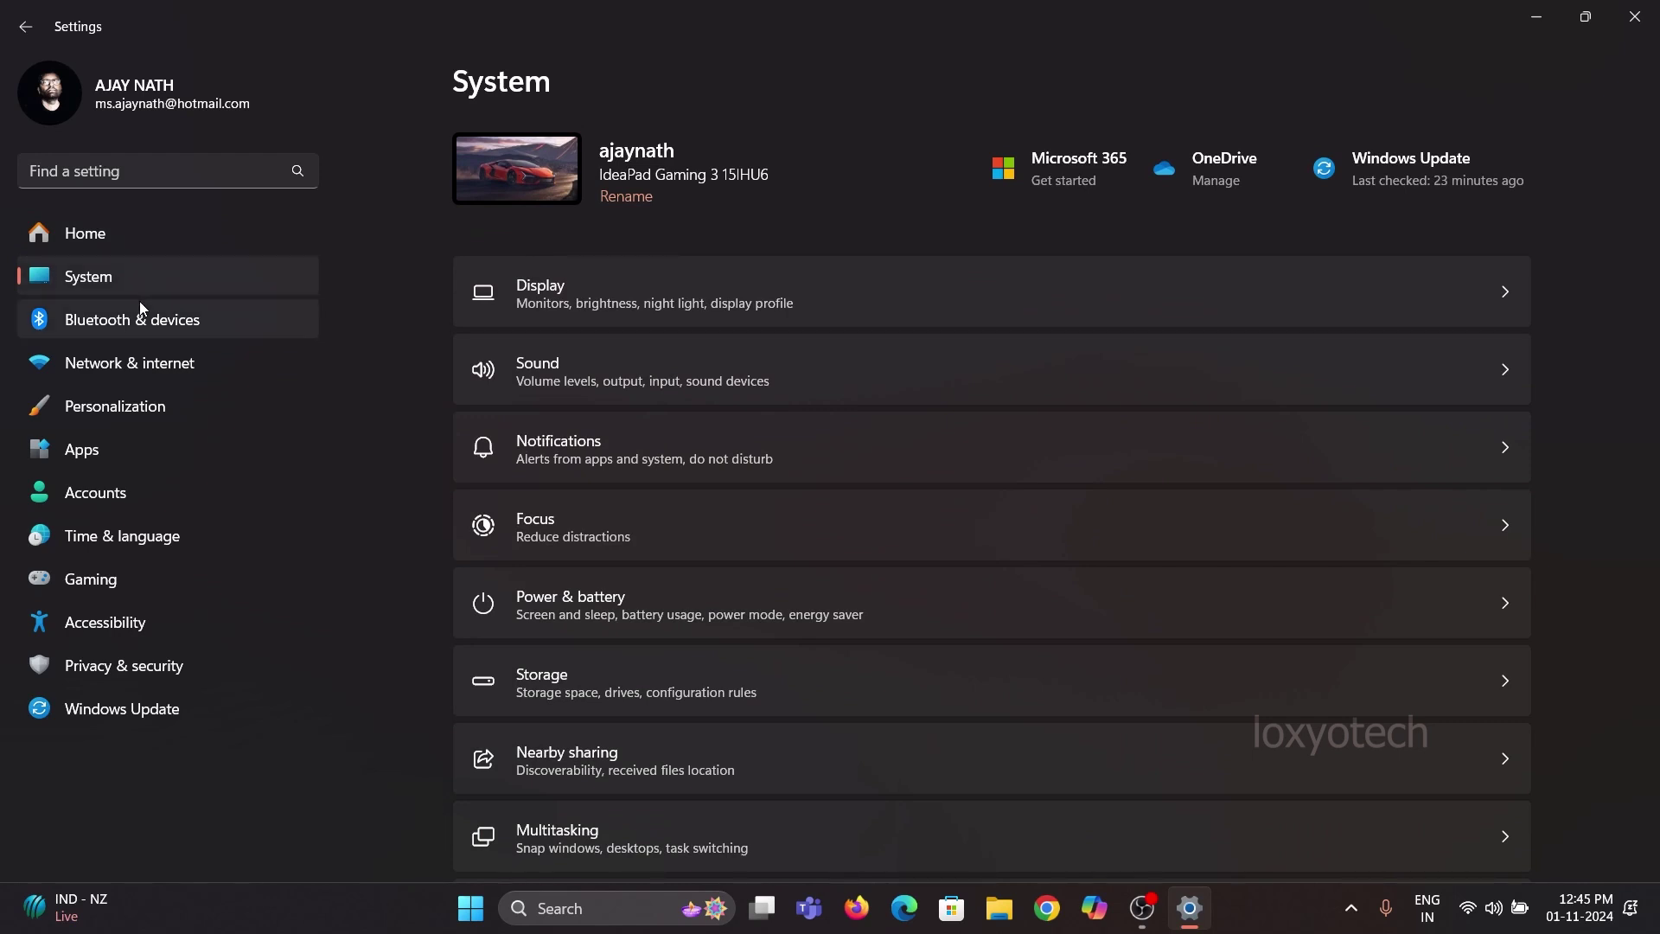
{"action": "scroll", "coordinate": [735, 458], "scroll_direction": "down", "scroll_amount": 2}
{"action": "scroll", "coordinate": [736, 456], "scroll_direction": "down", "scroll_amount": 2}
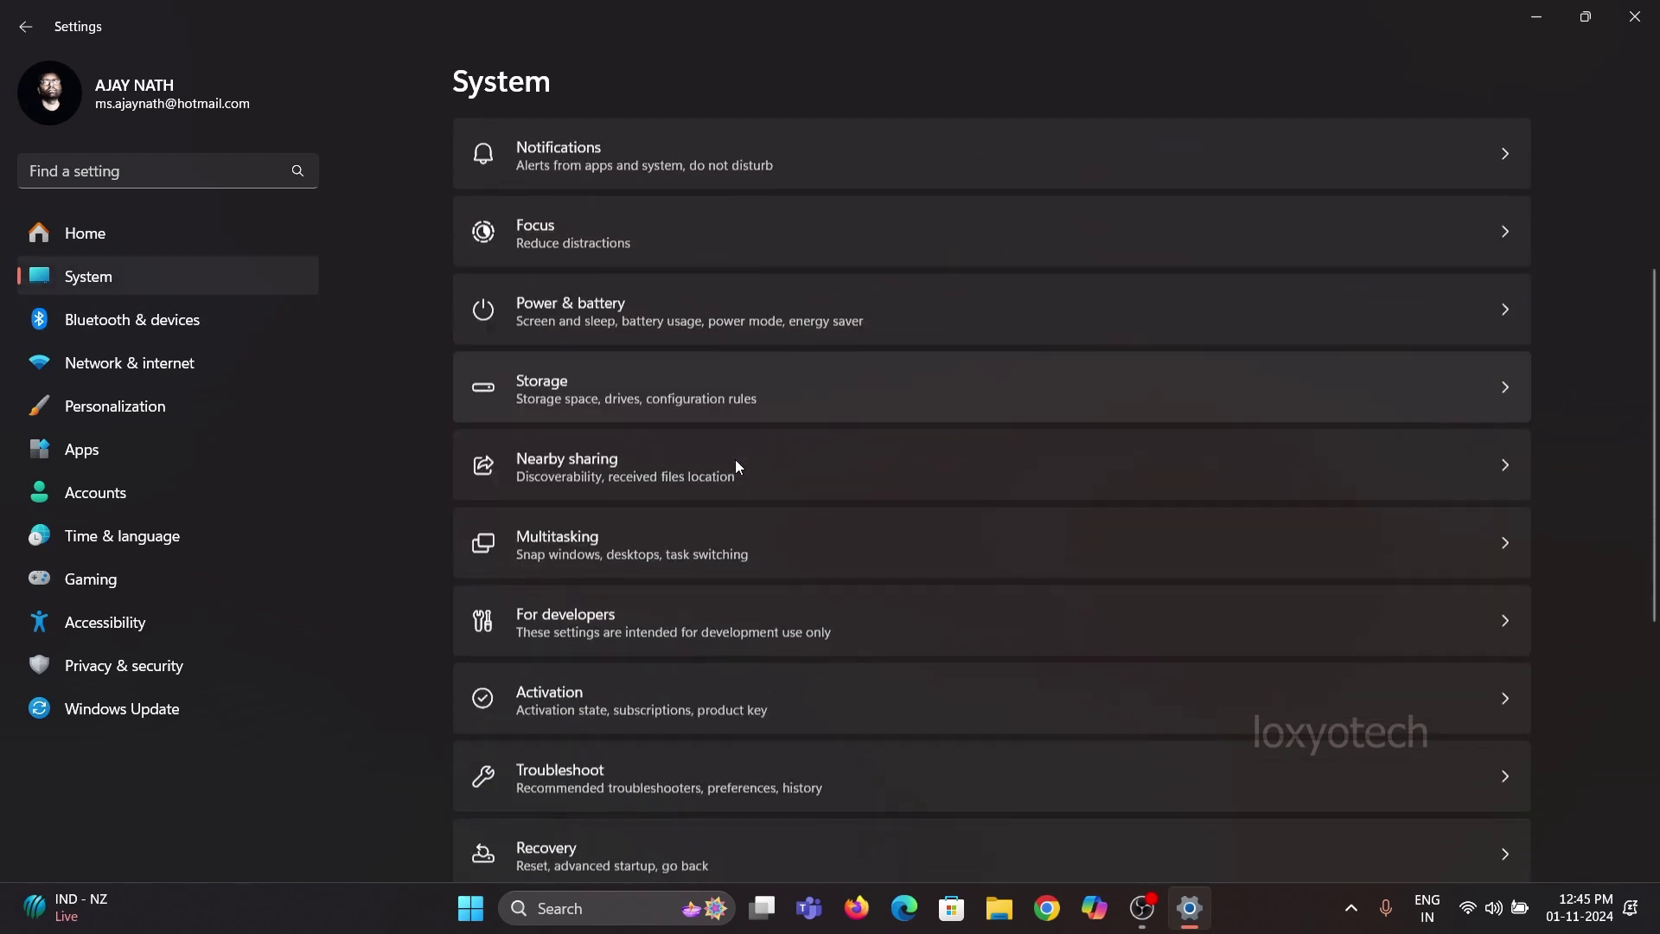
{"action": "scroll", "coordinate": [736, 459], "scroll_direction": "down", "scroll_amount": 1}
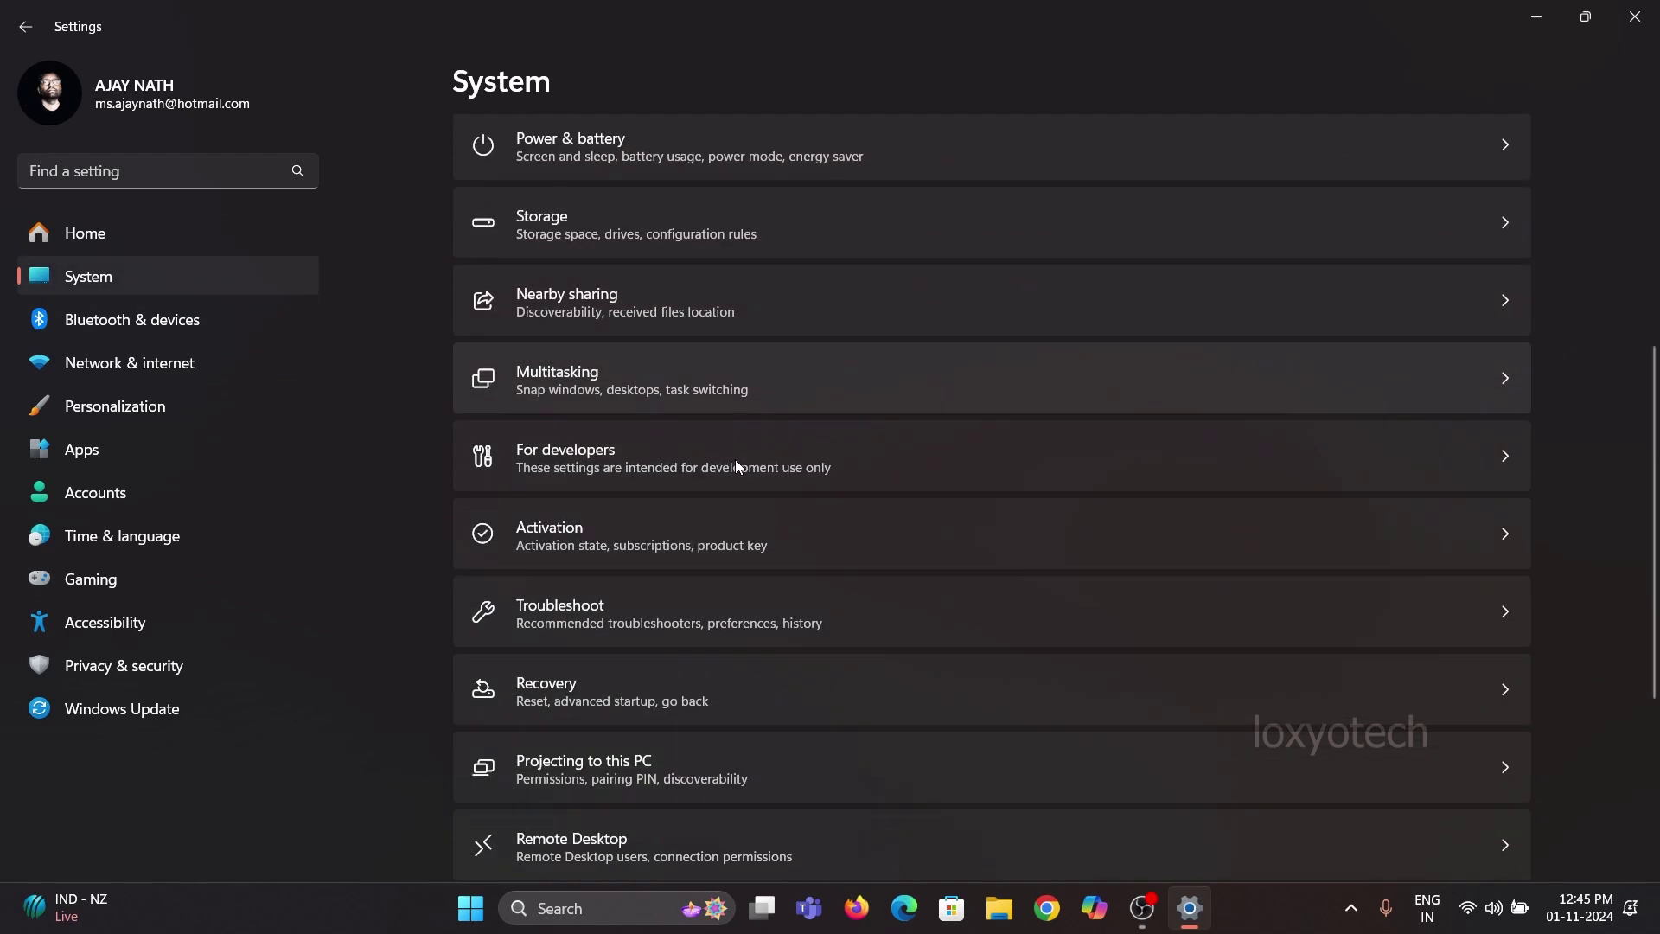
{"action": "left_click", "coordinate": [883, 619]}
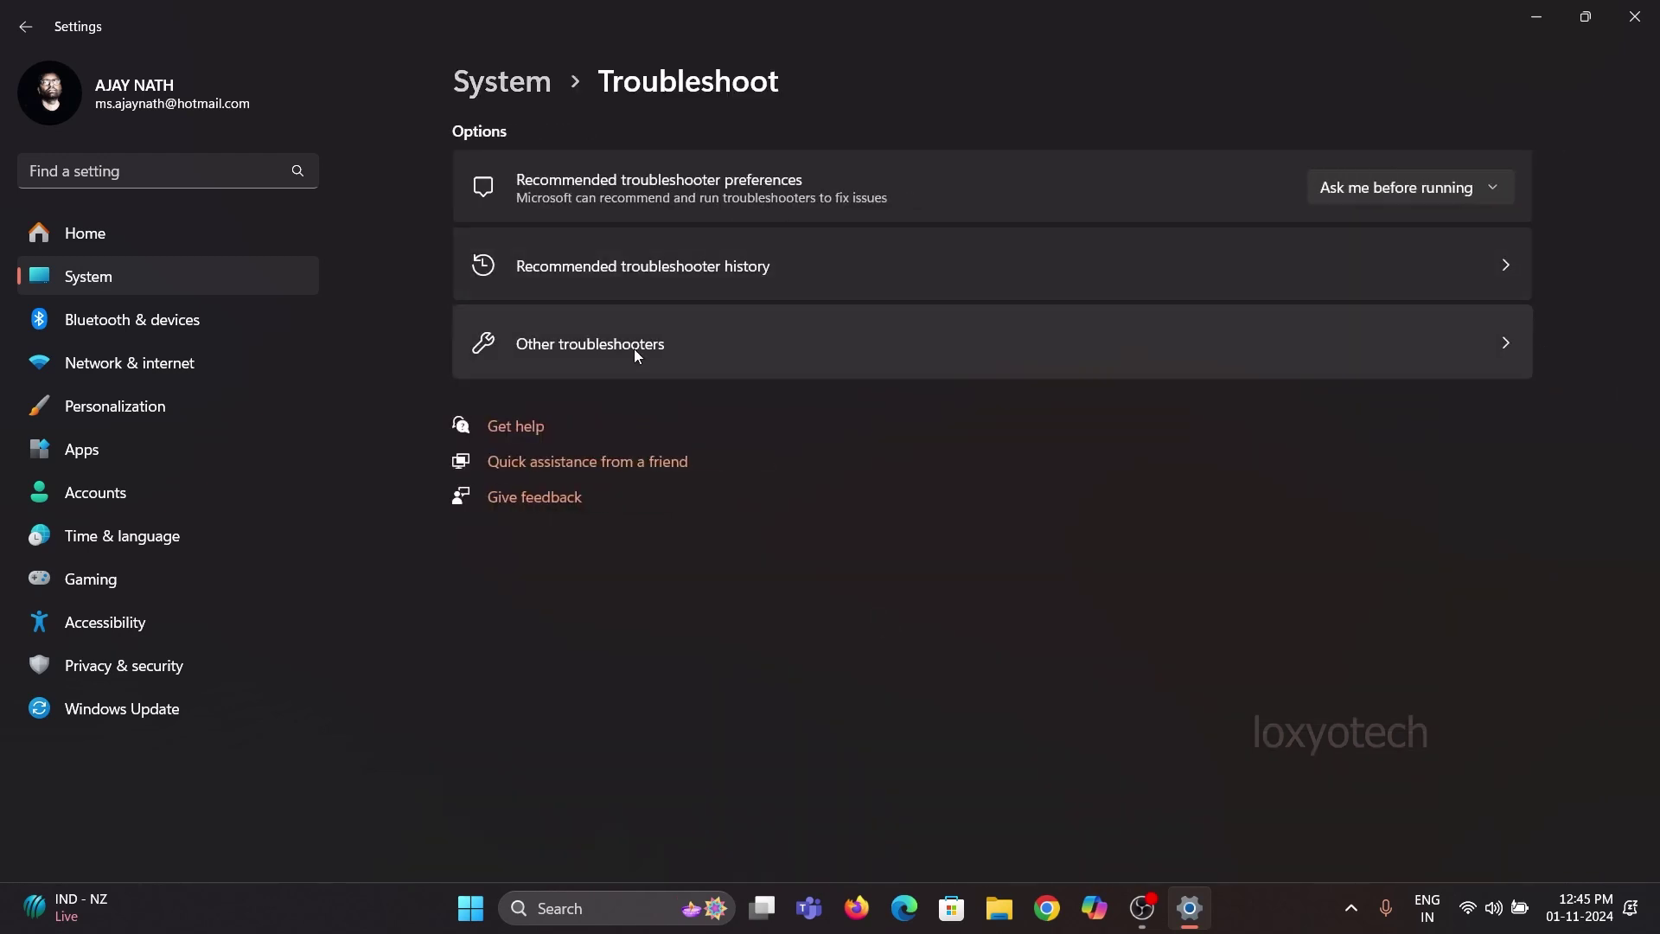
{"action": "left_click", "coordinate": [941, 356]}
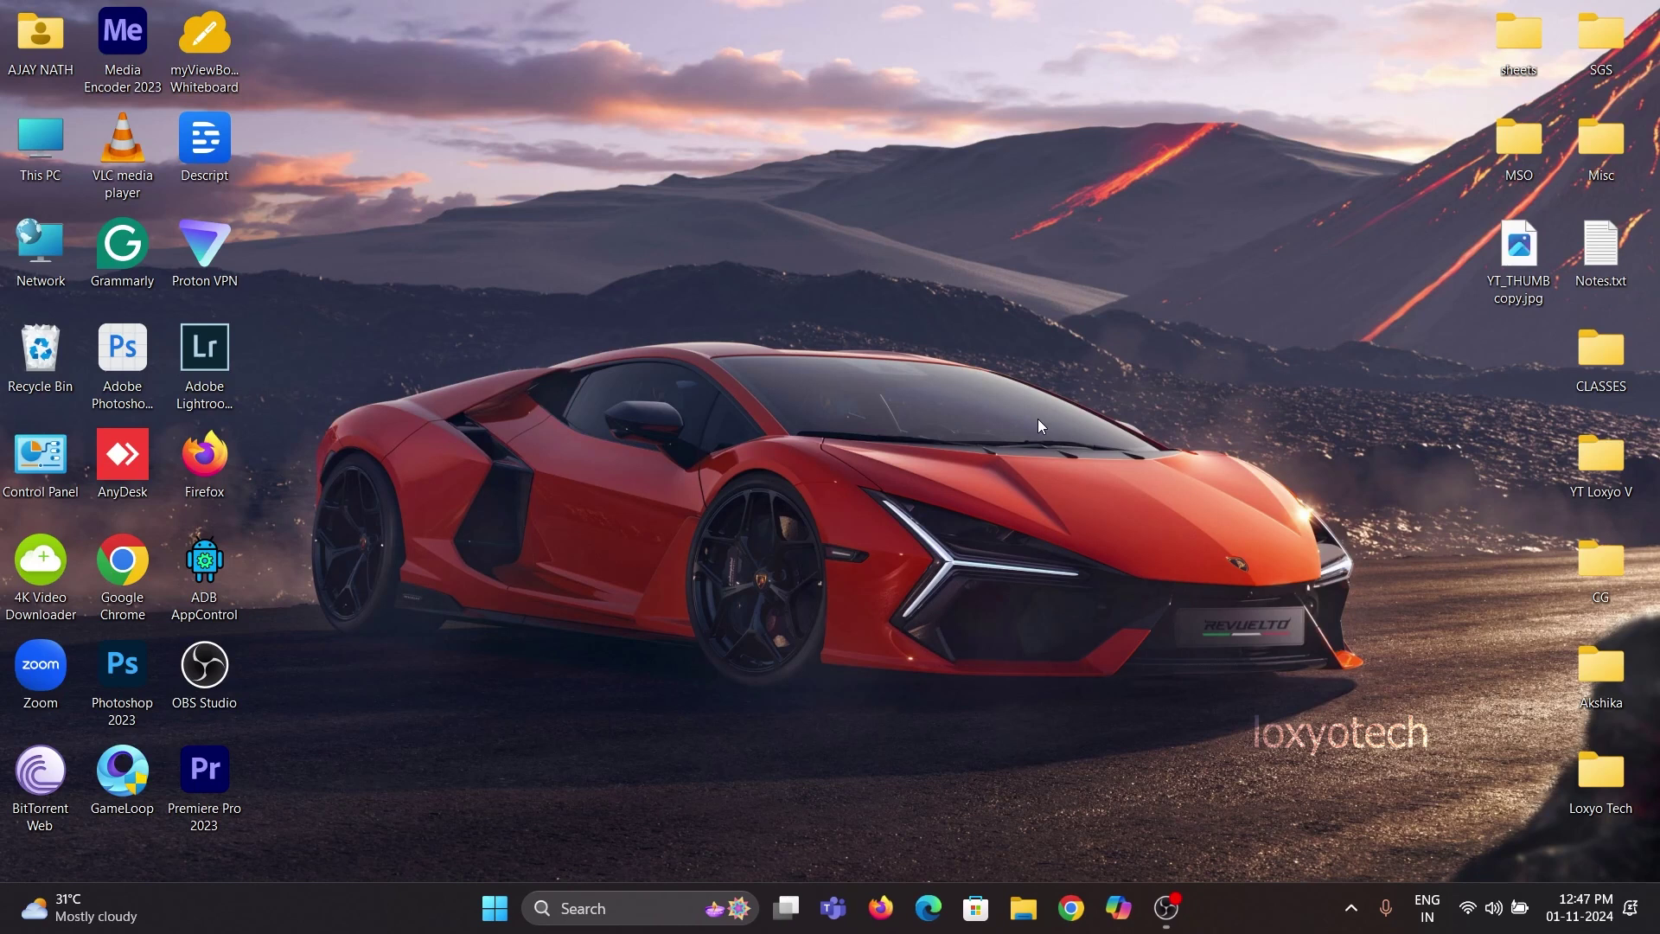
Run services.msc from the Run dialog to open the Services console
{"action": "left_click", "coordinate": [495, 909]}
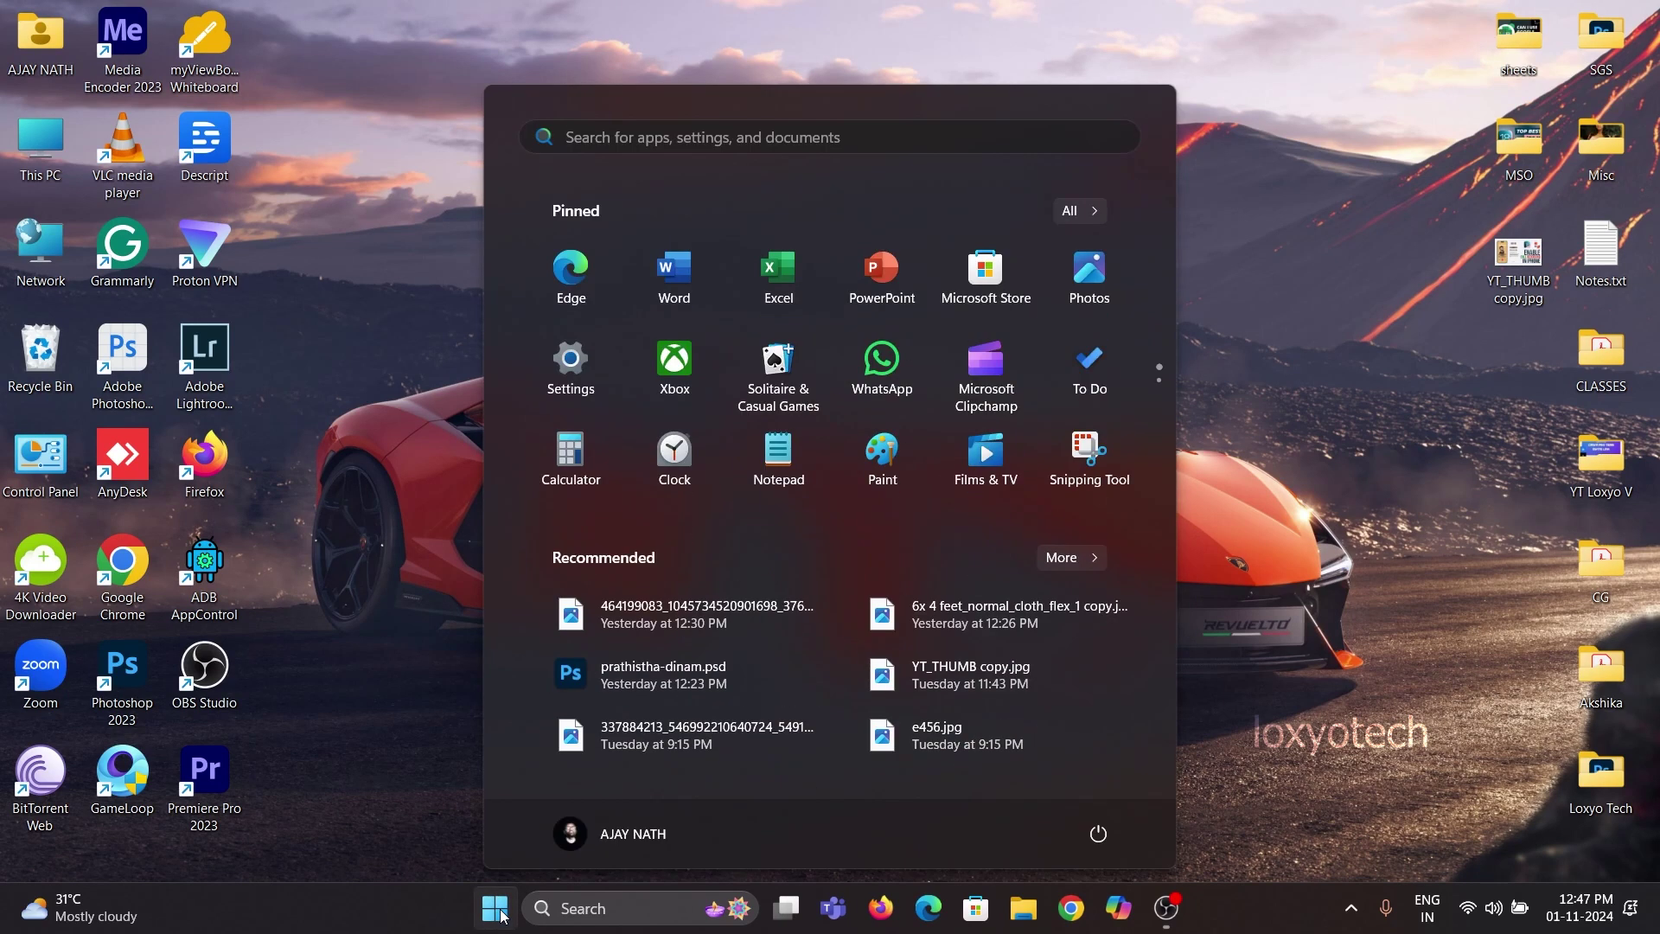
{"action": "type", "text": "run"}
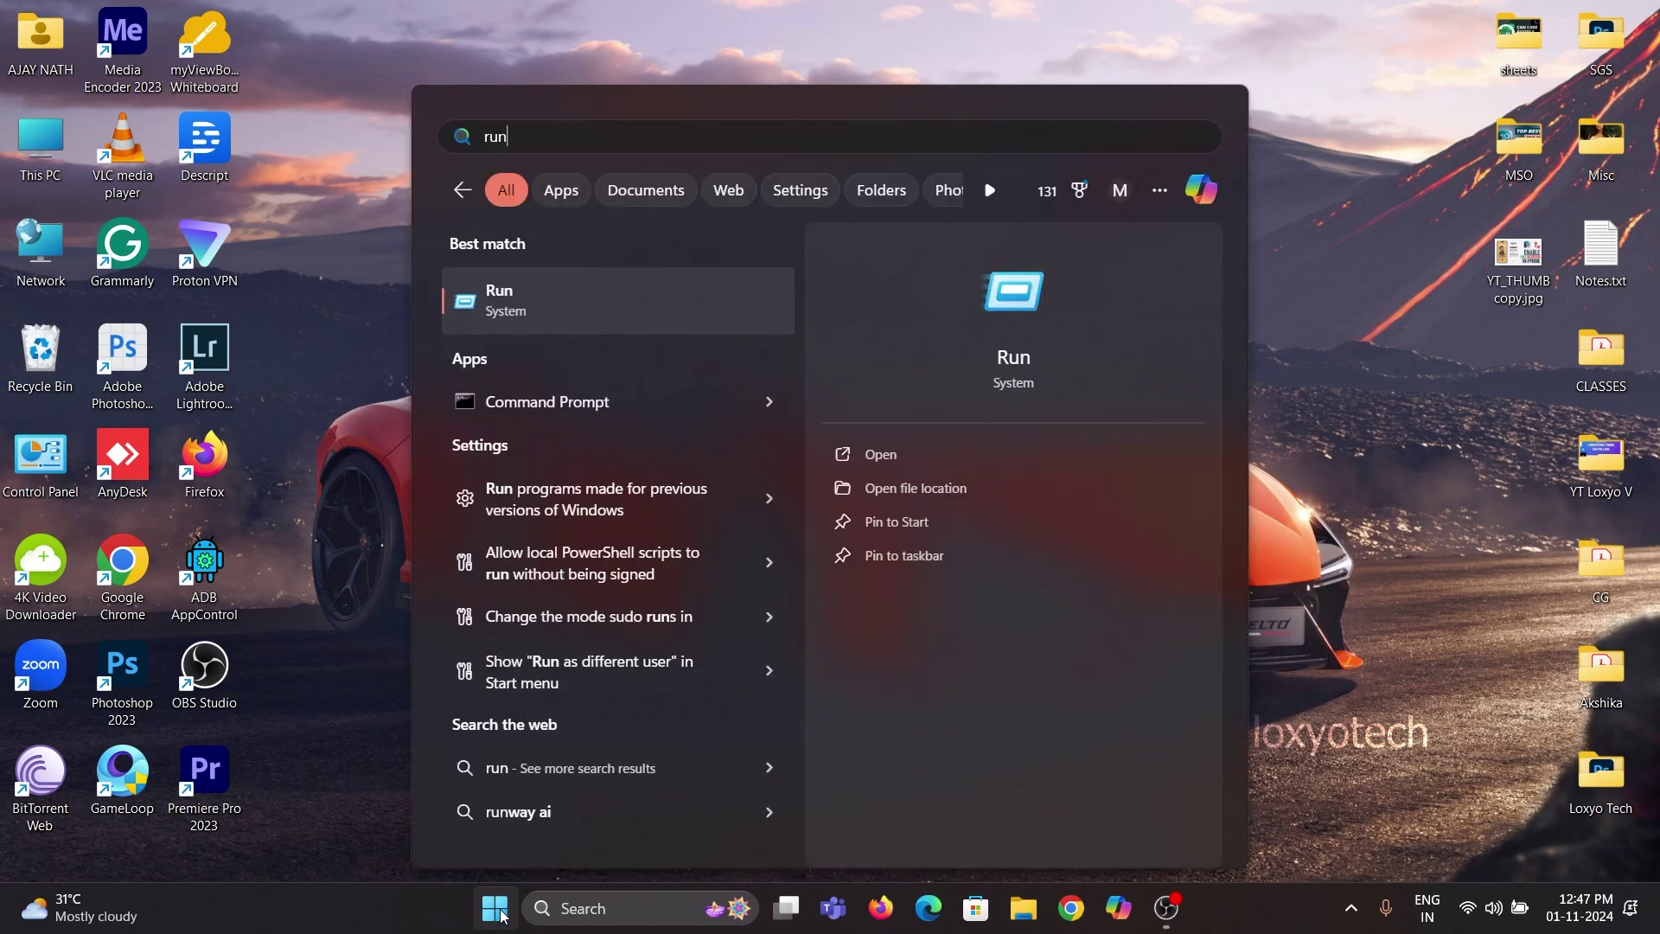
{"action": "key", "text": "Return"}
{"action": "type", "text": "services.msc"}
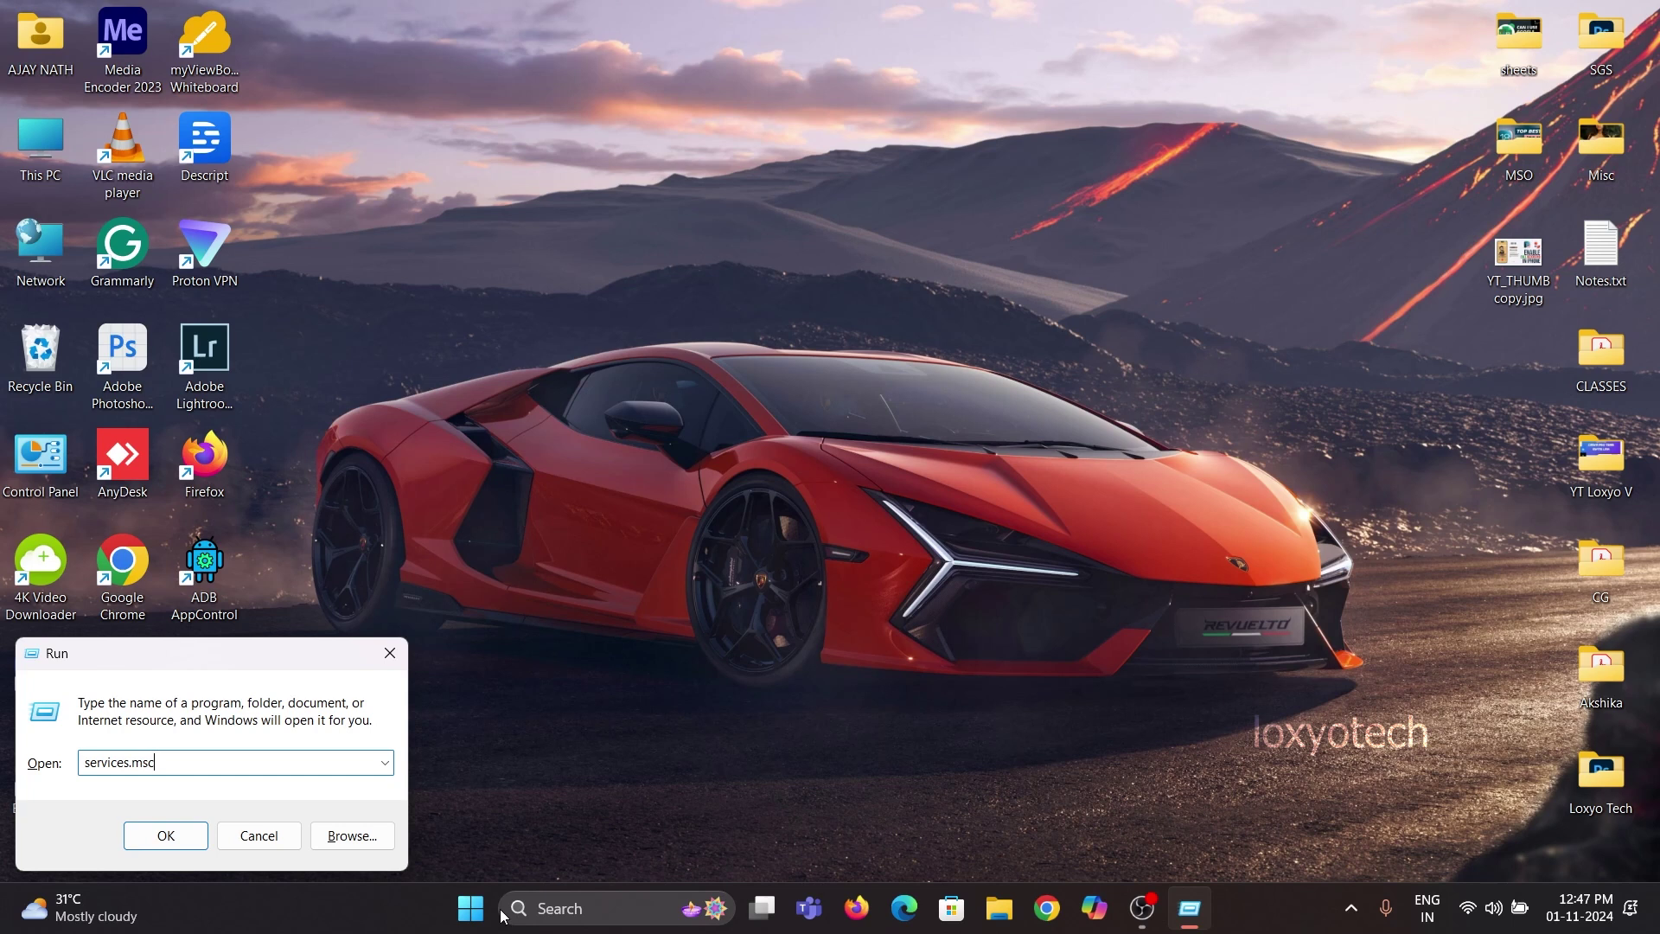
{"action": "key", "text": "Return"}
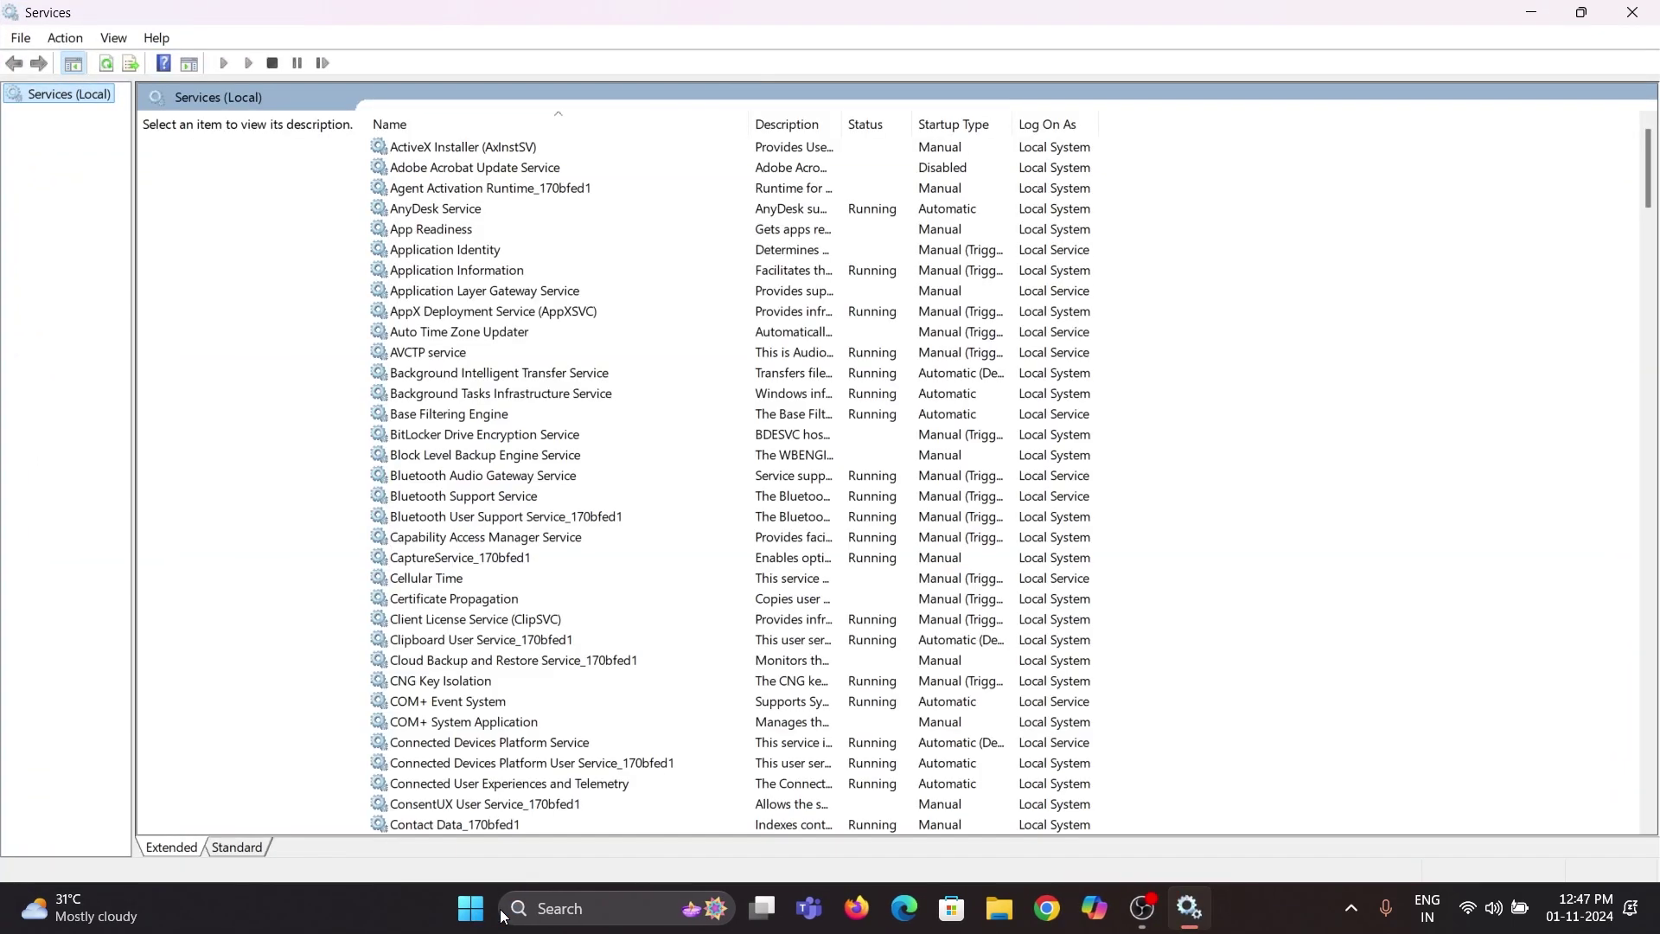
{"action": "scroll", "coordinate": [831, 520], "scroll_direction": "down", "scroll_amount": 20}
Open the Windows Update service's Properties and expand its Startup type dropdown
{"action": "left_click", "coordinate": [467, 722]}
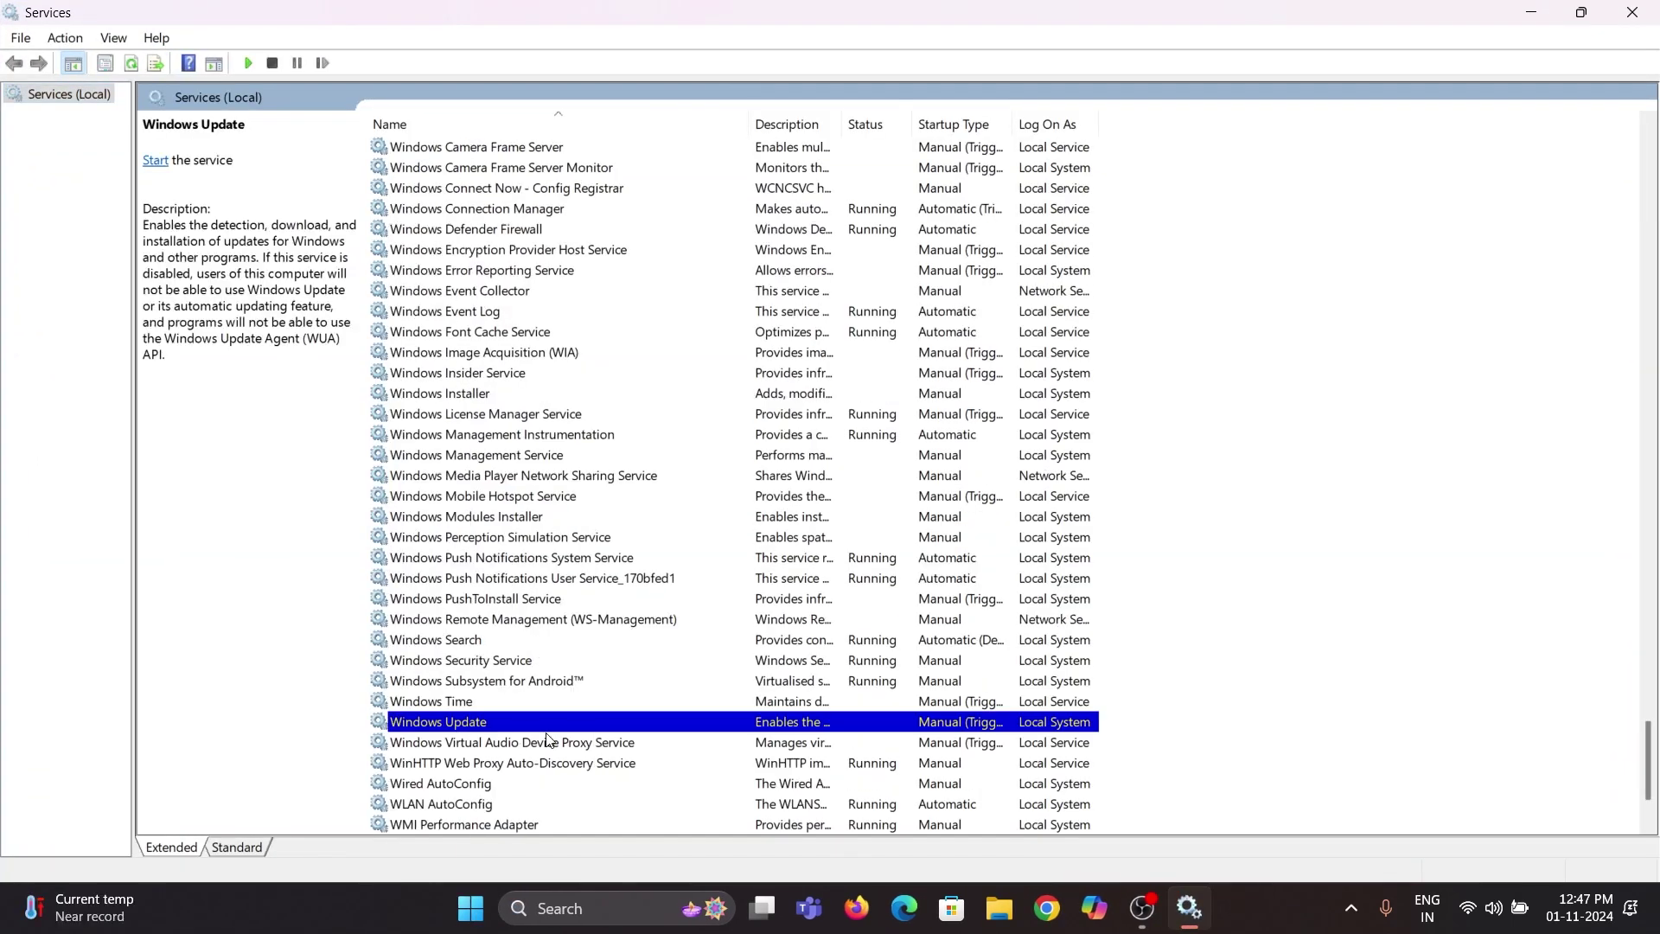
{"action": "double_click", "coordinate": [622, 723]}
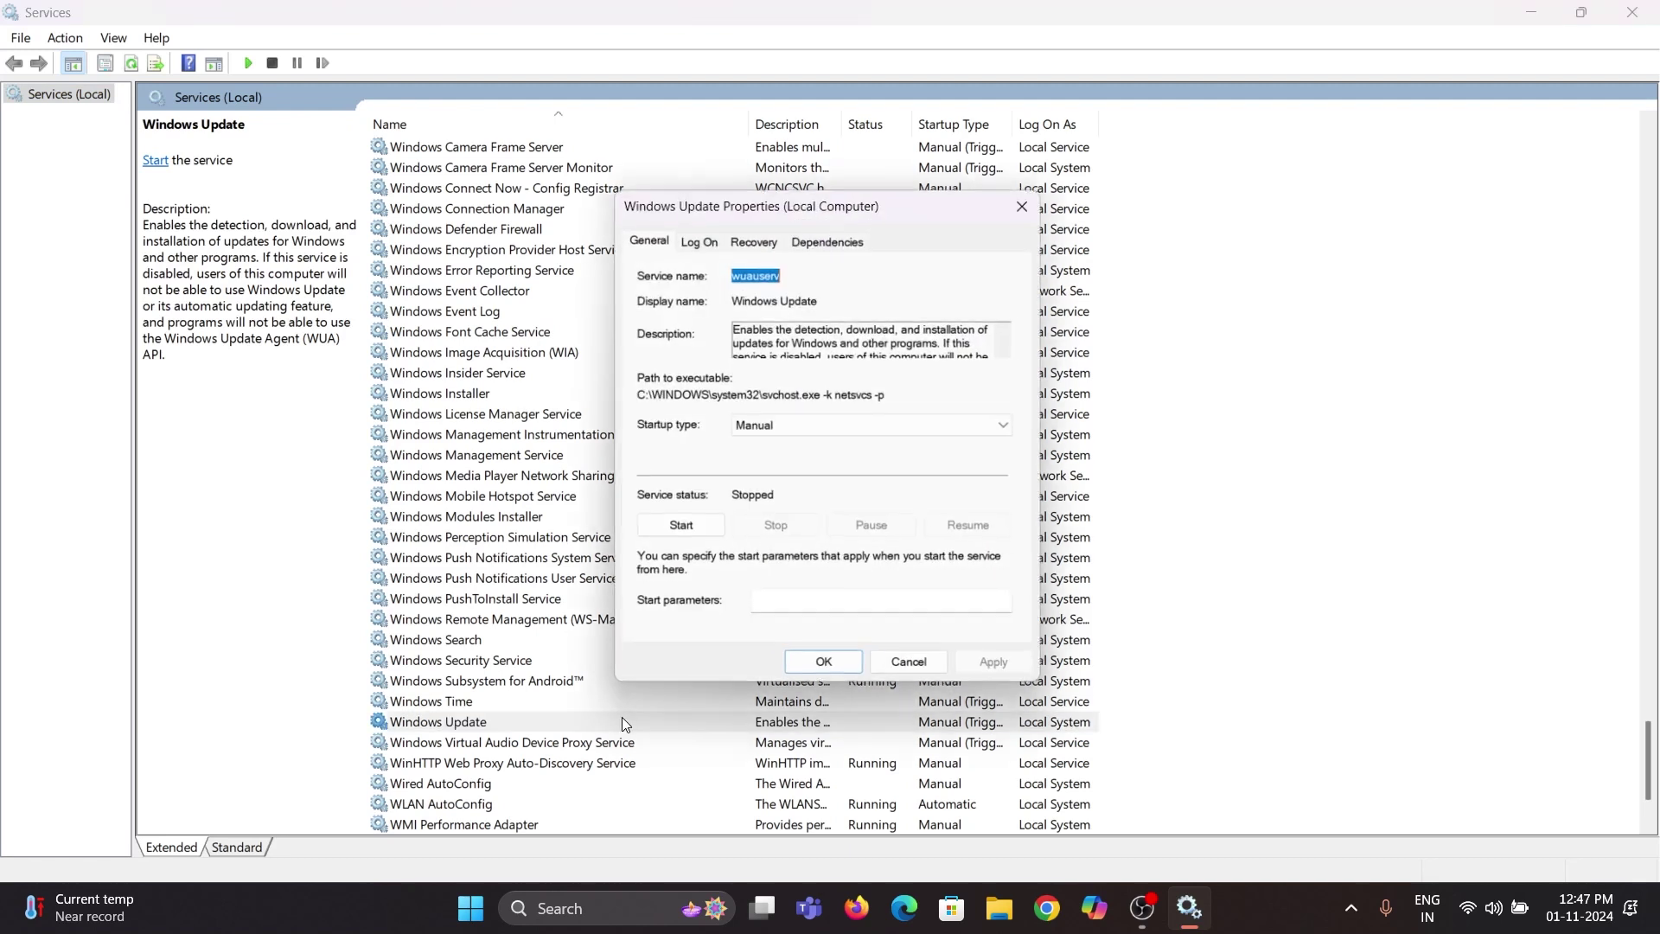
{"action": "left_click", "coordinate": [804, 427]}
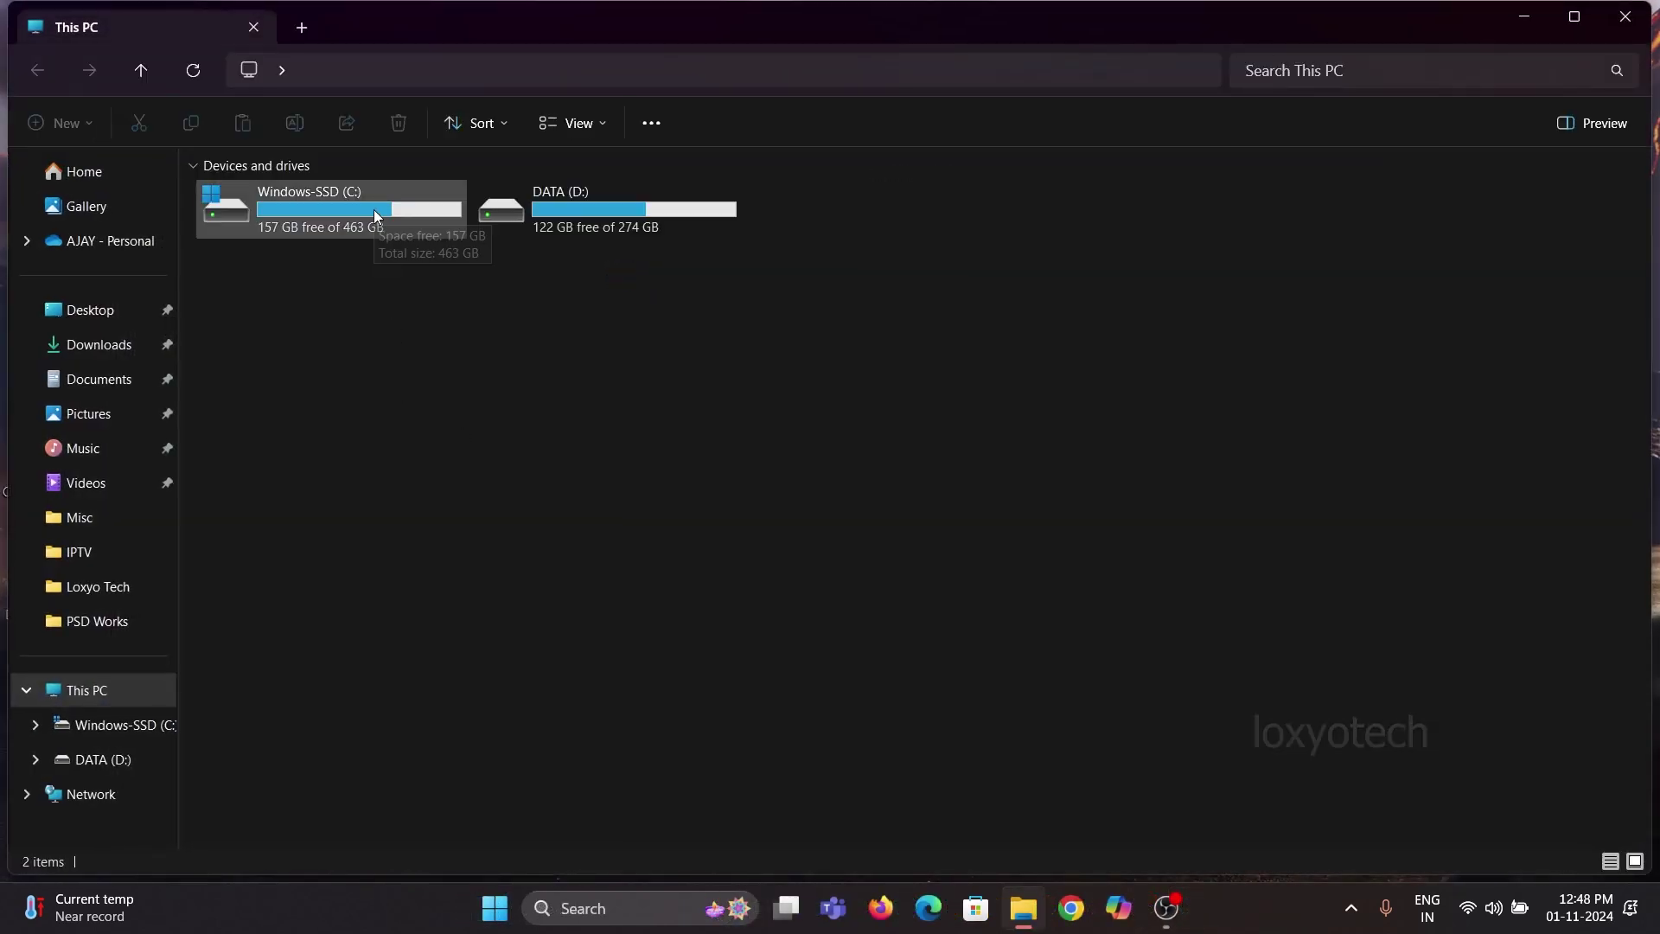
Browse to C:\Windows\SoftwareDistribution\Download in File Explorer
{"action": "double_click", "coordinate": [373, 215]}
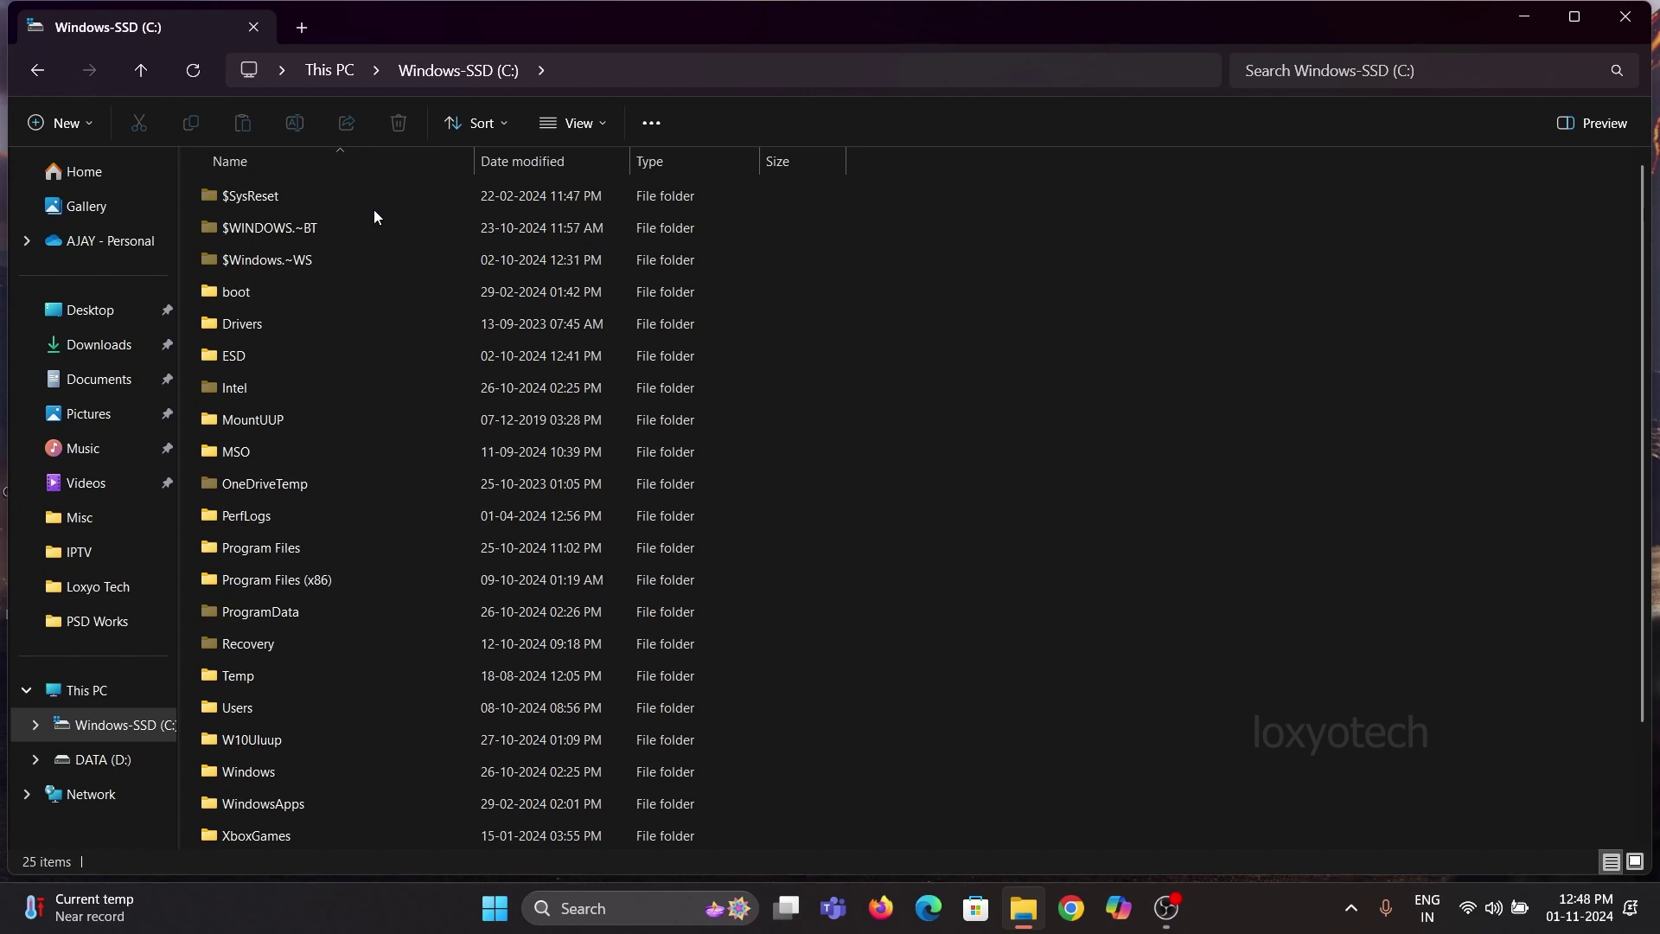
{"action": "double_click", "coordinate": [284, 772]}
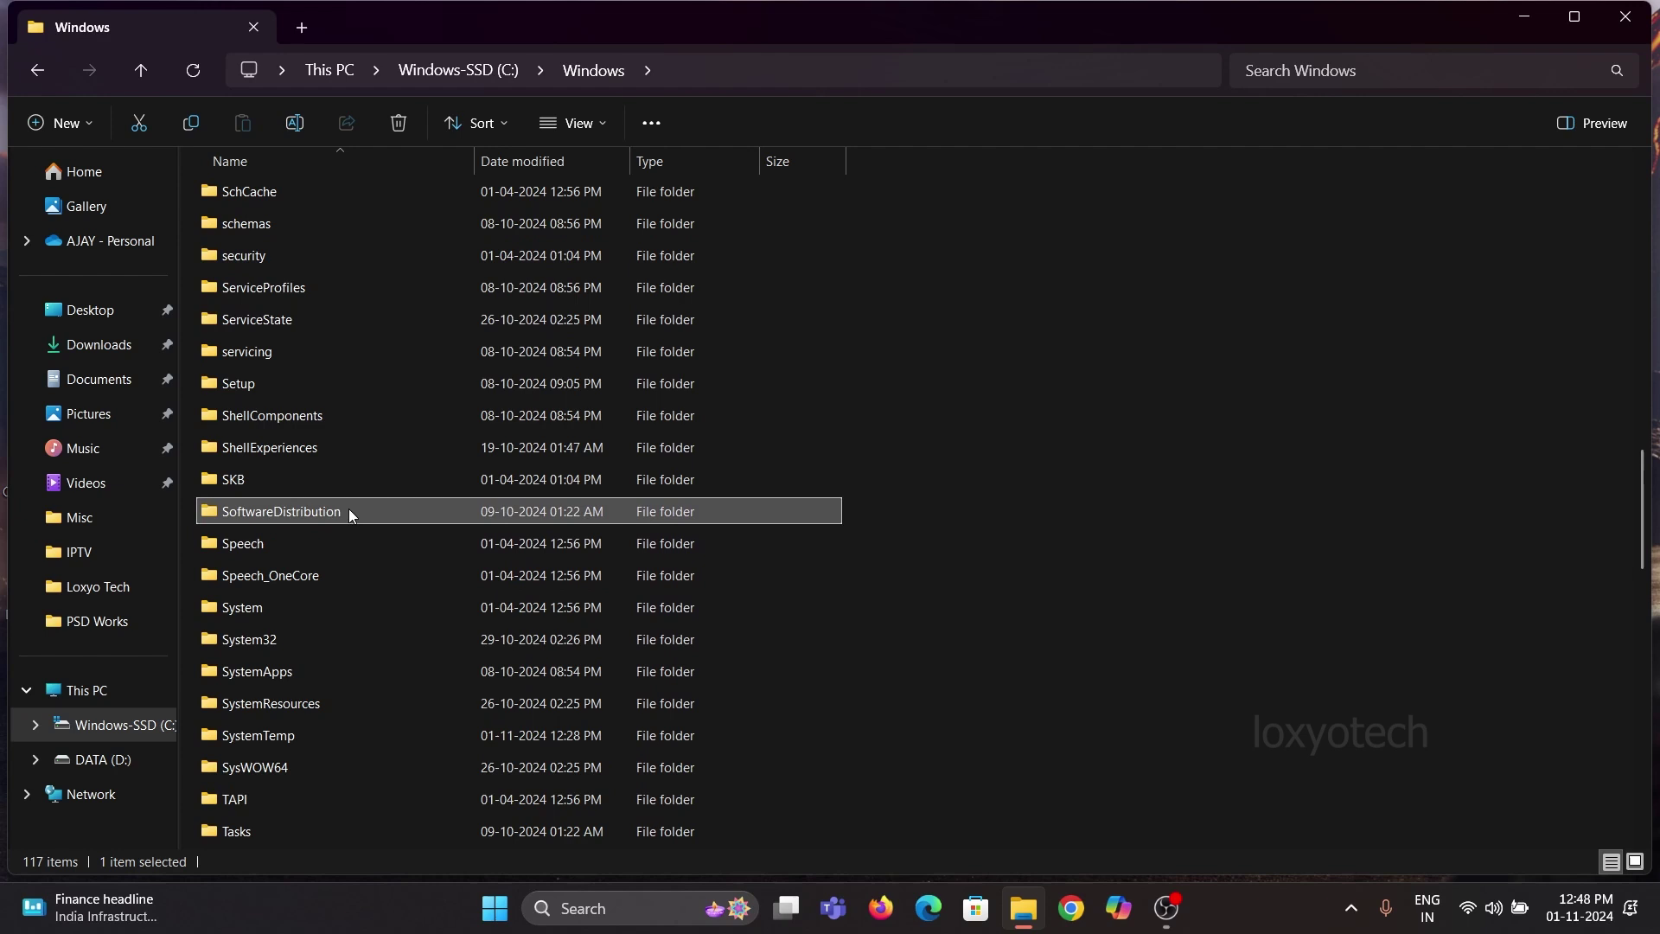
{"action": "double_click", "coordinate": [350, 508]}
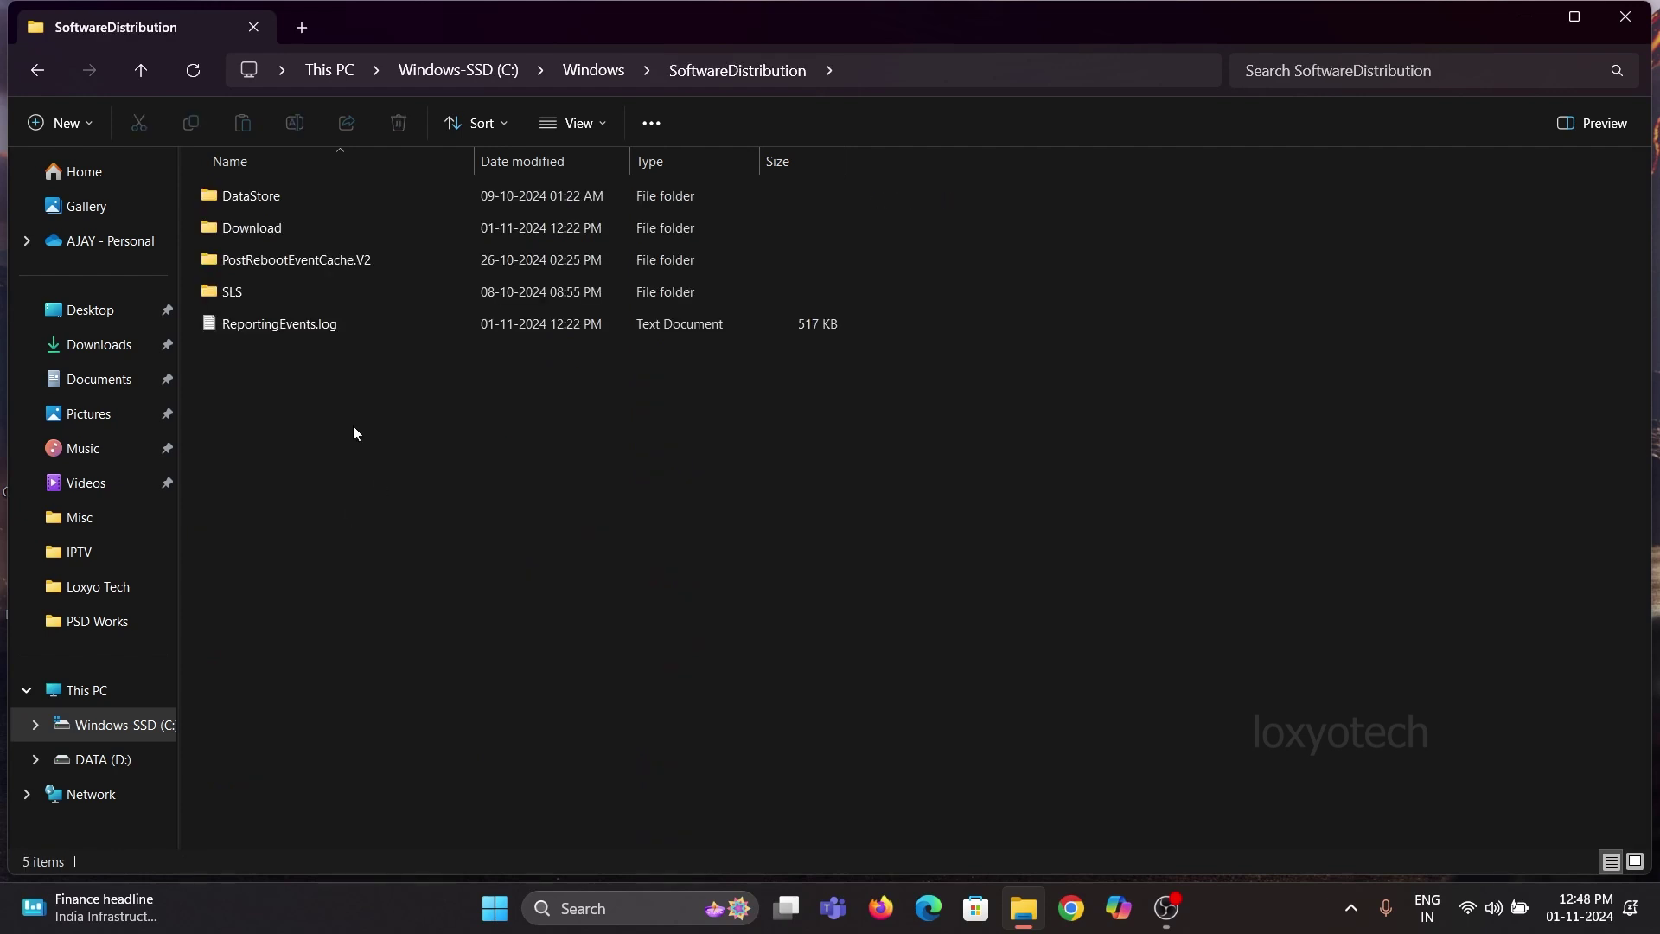
{"action": "double_click", "coordinate": [277, 229]}
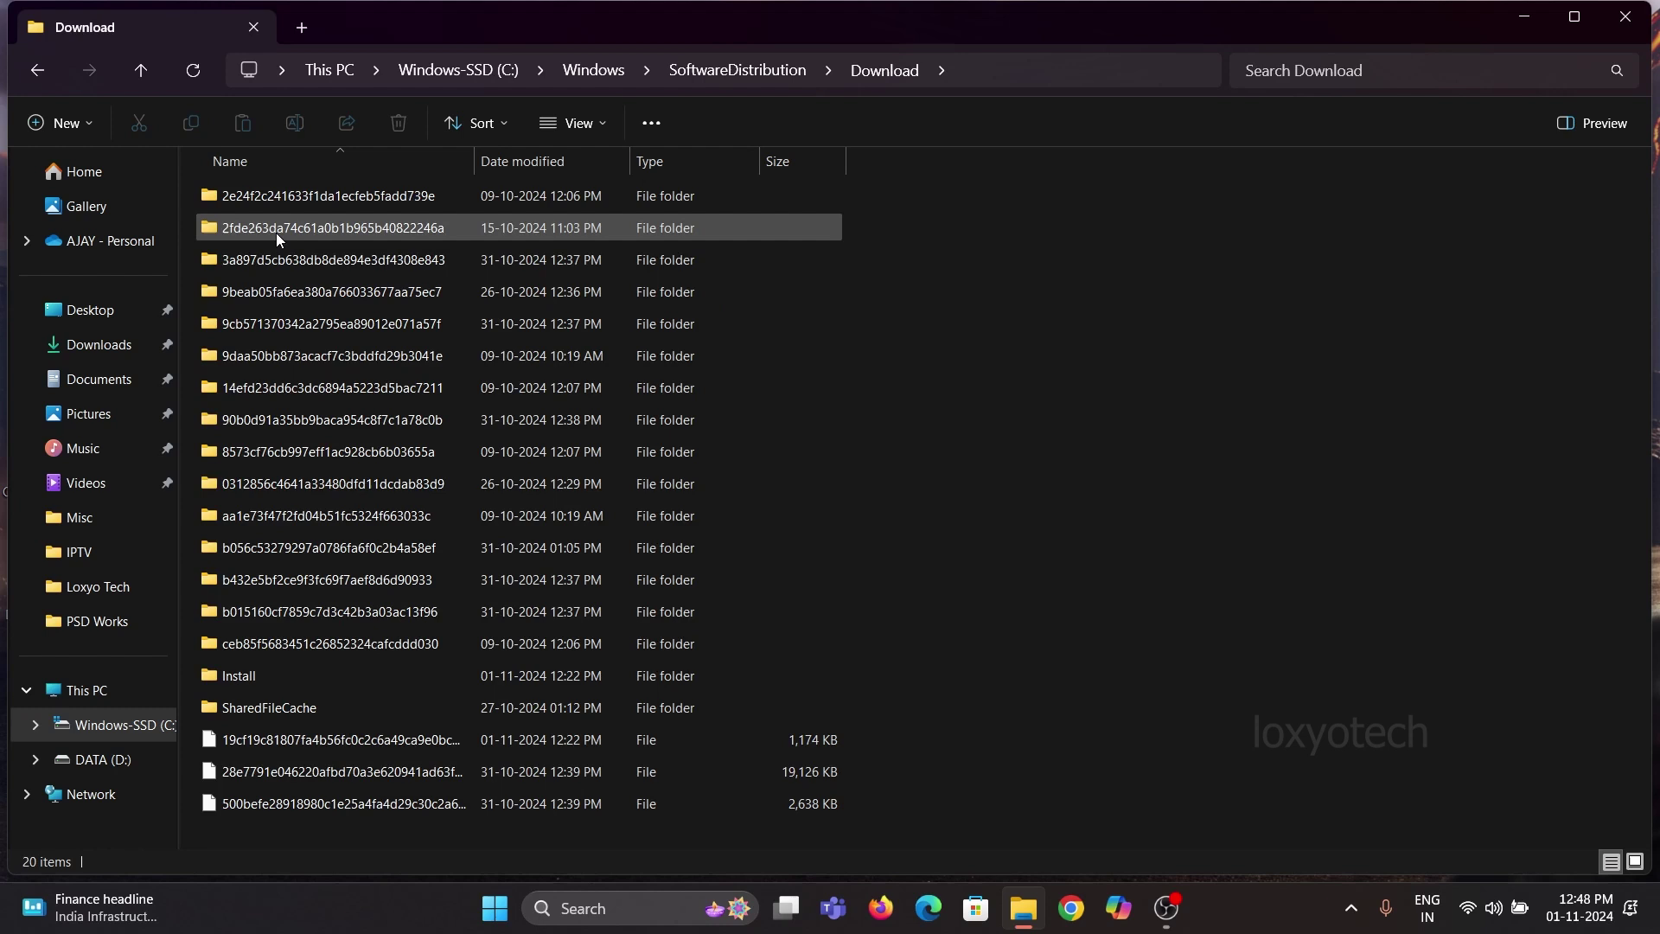
Delete the last four items, SharedFileCache through the final file
{"action": "left_click", "coordinate": [299, 706]}
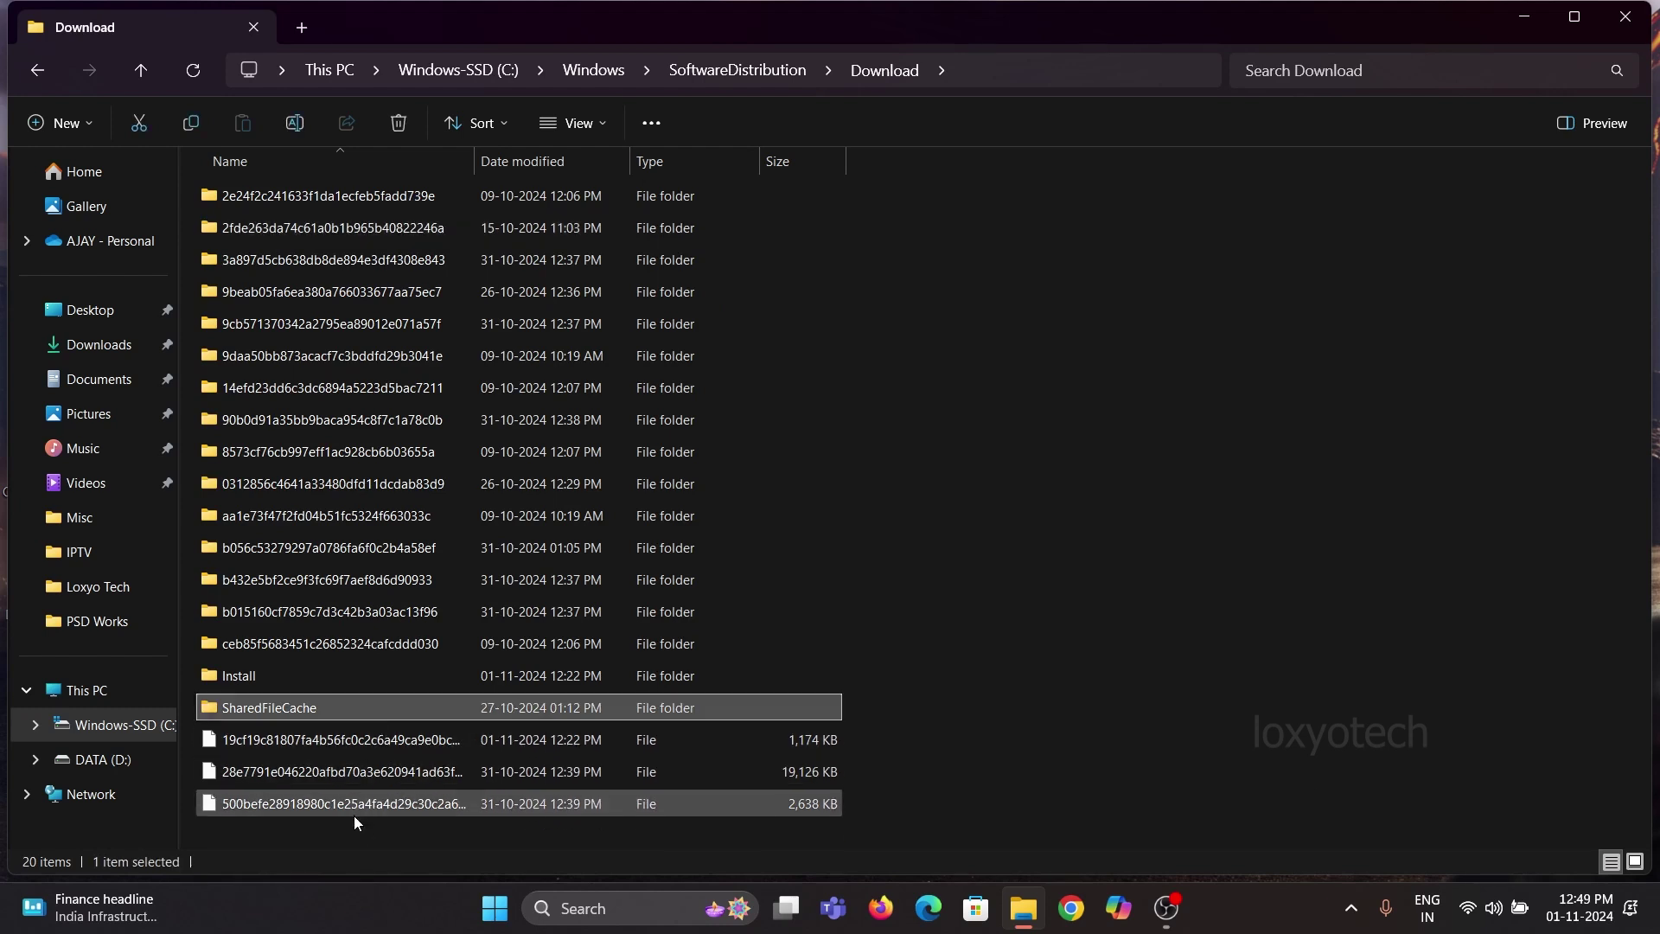
{"action": "left_click", "coordinate": [357, 804], "text": "shift"}
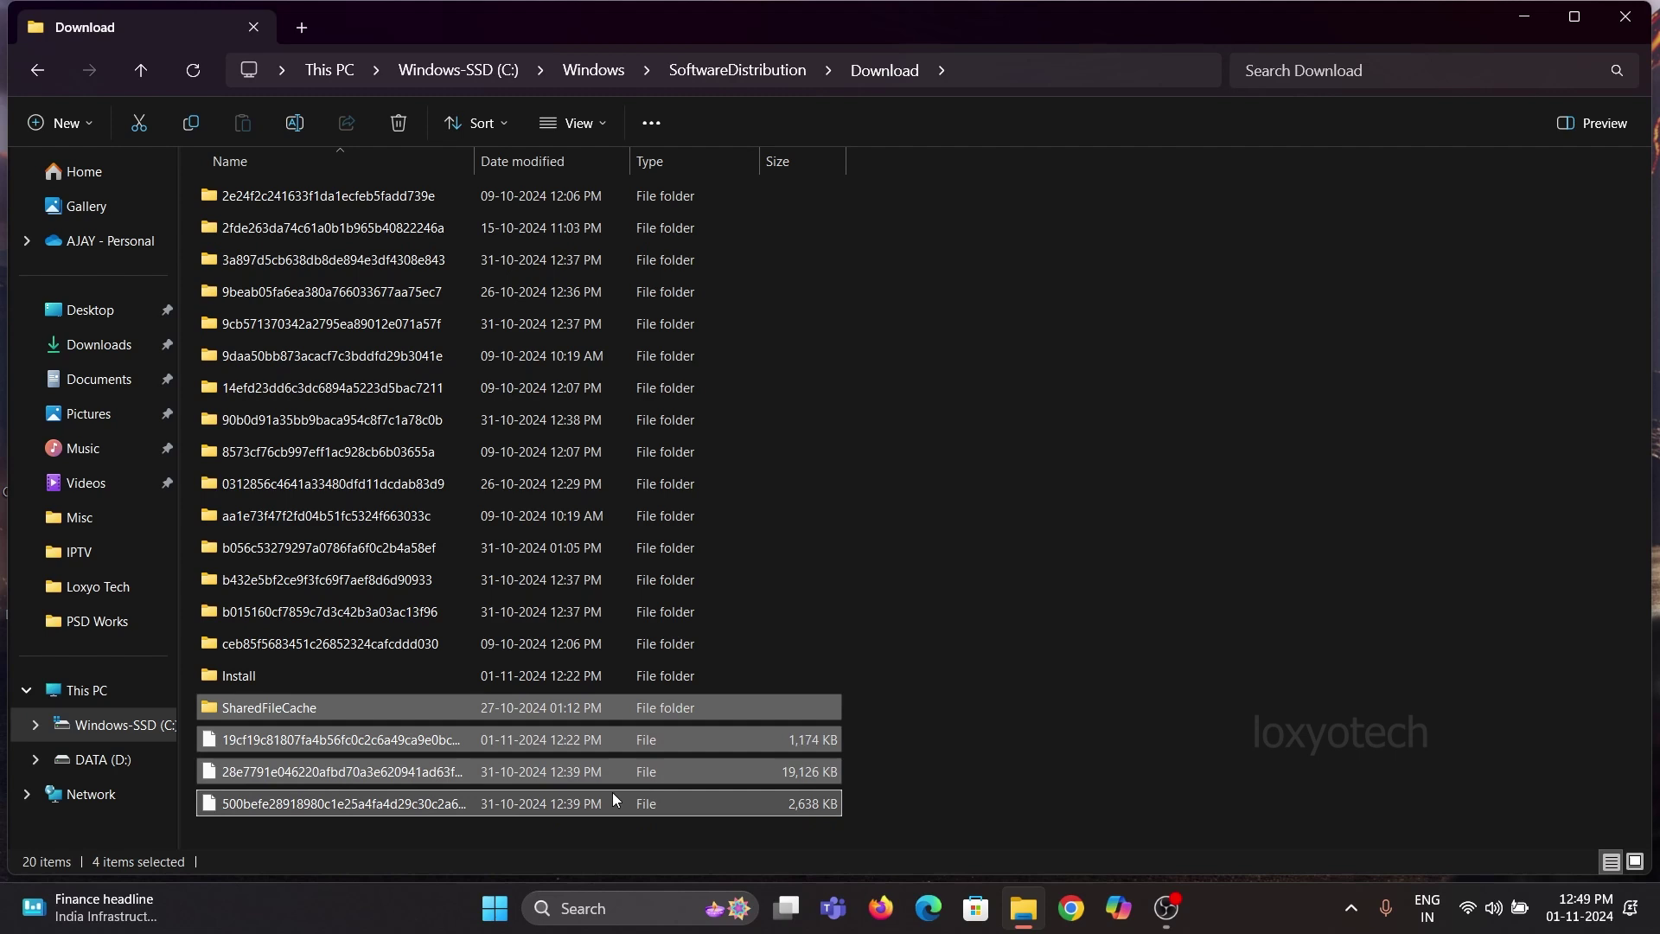
{"action": "left_click", "coordinate": [399, 124]}
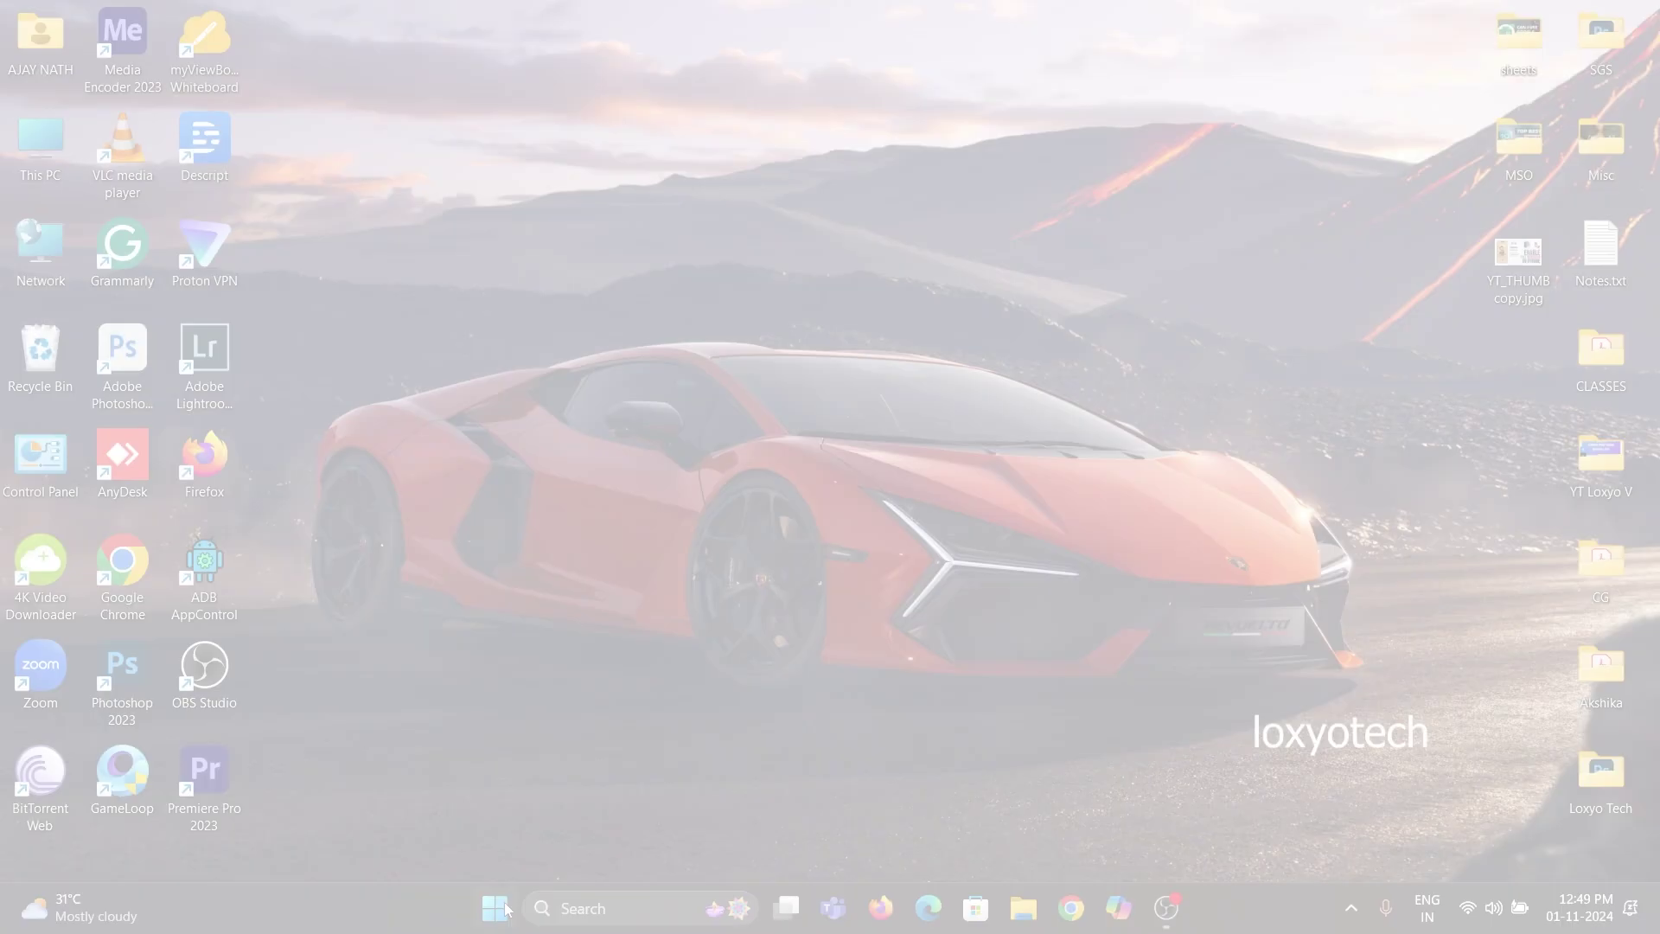
{"action": "type", "text": "command"}
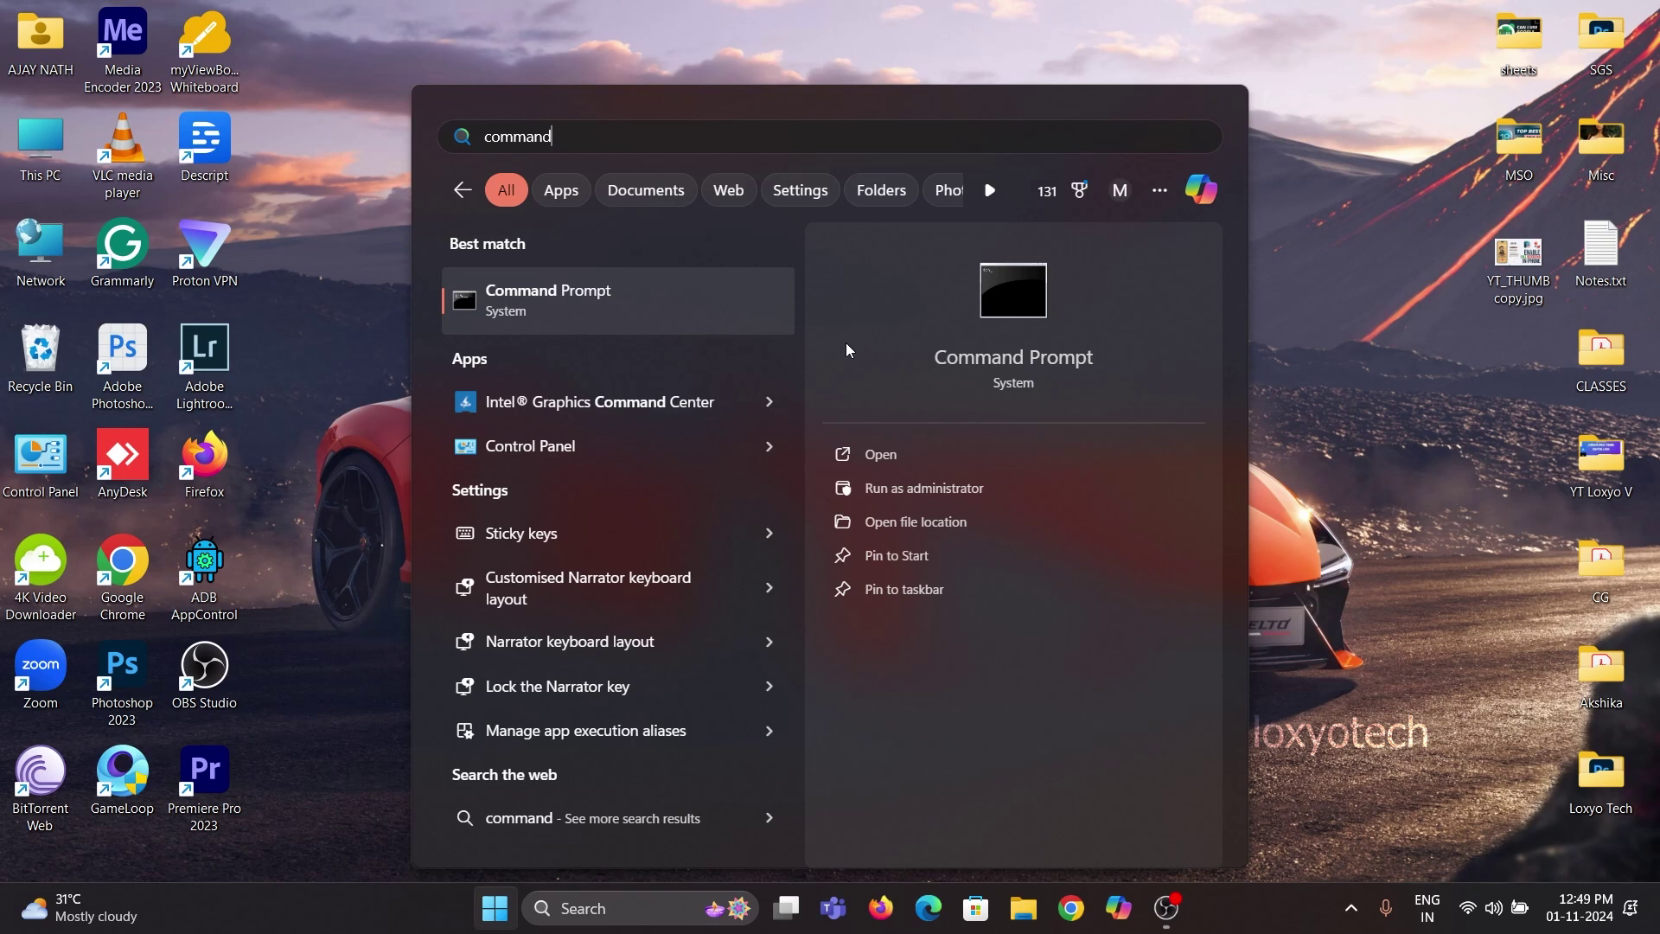
Run sfc /scan in an administrator Command Prompt, which displays its usage help
{"action": "left_click", "coordinate": [978, 487]}
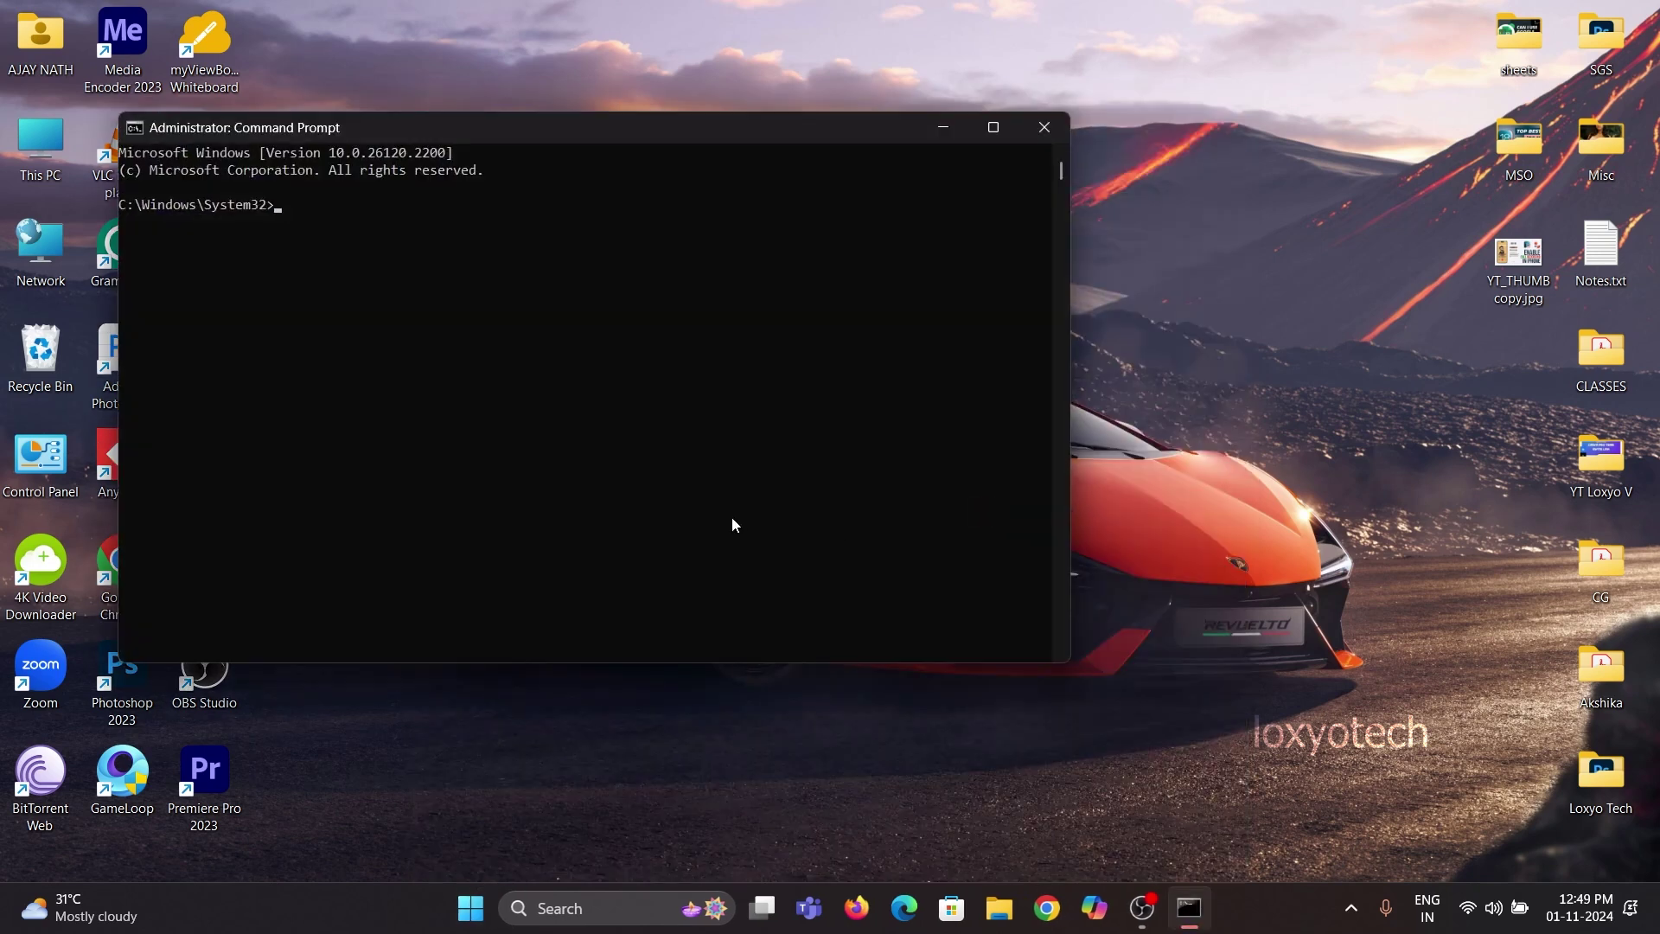
{"action": "type", "text": "sfc"}
{"action": "type", "text": " /"}
{"action": "type", "text": "scan"}
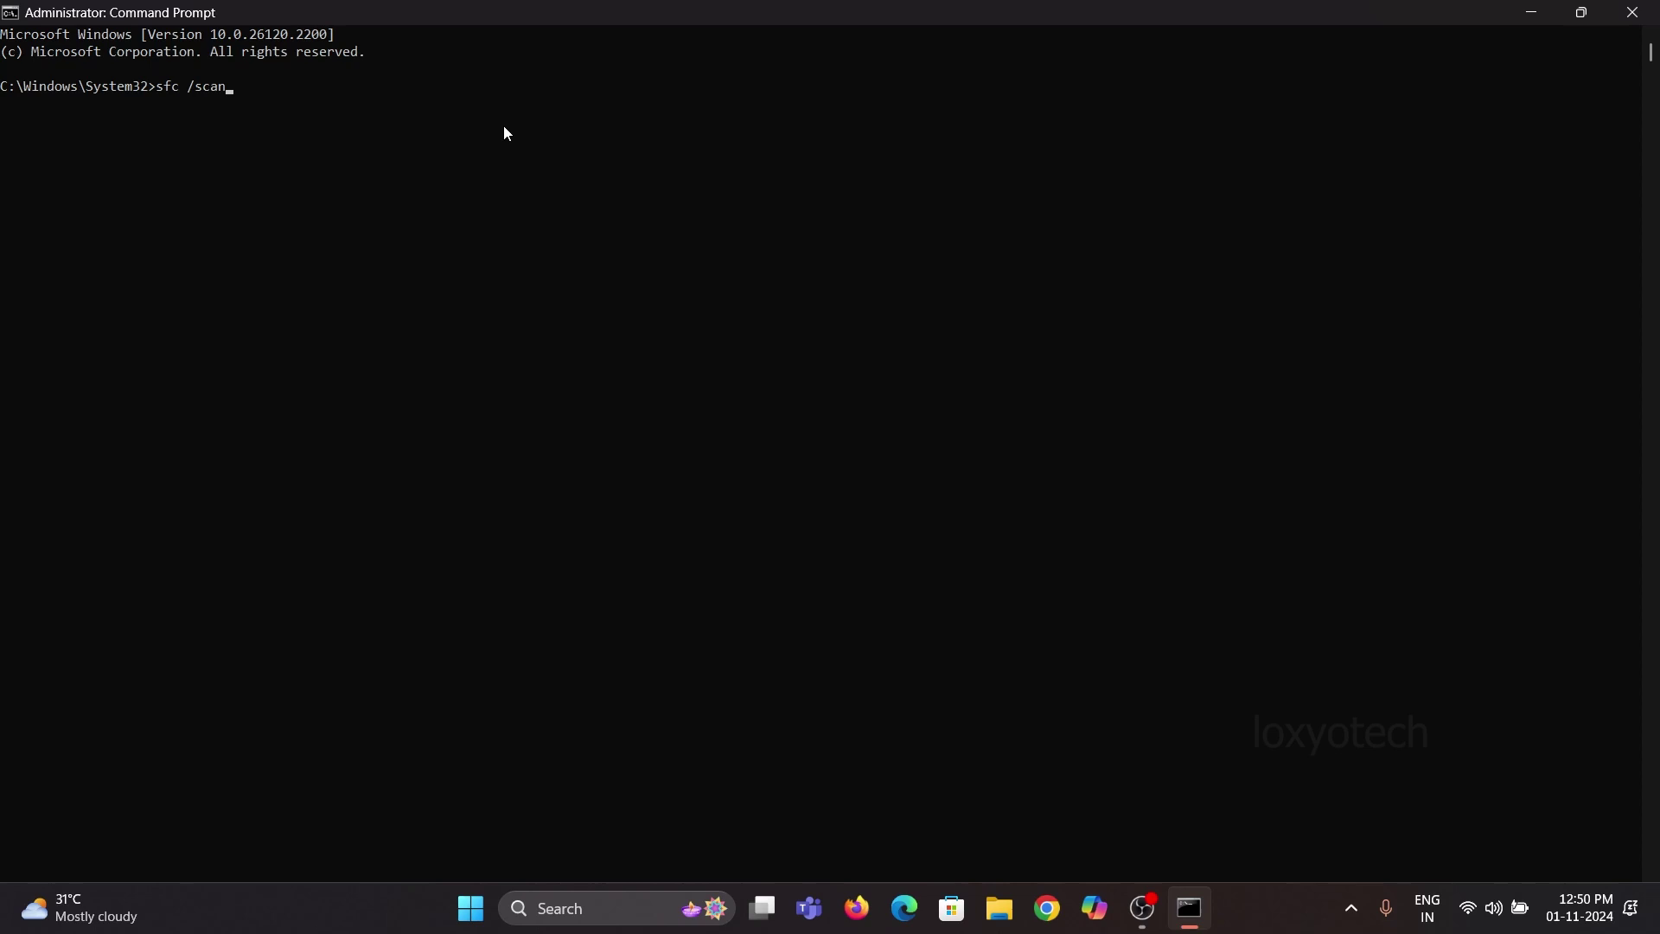
{"action": "key", "text": "Return"}
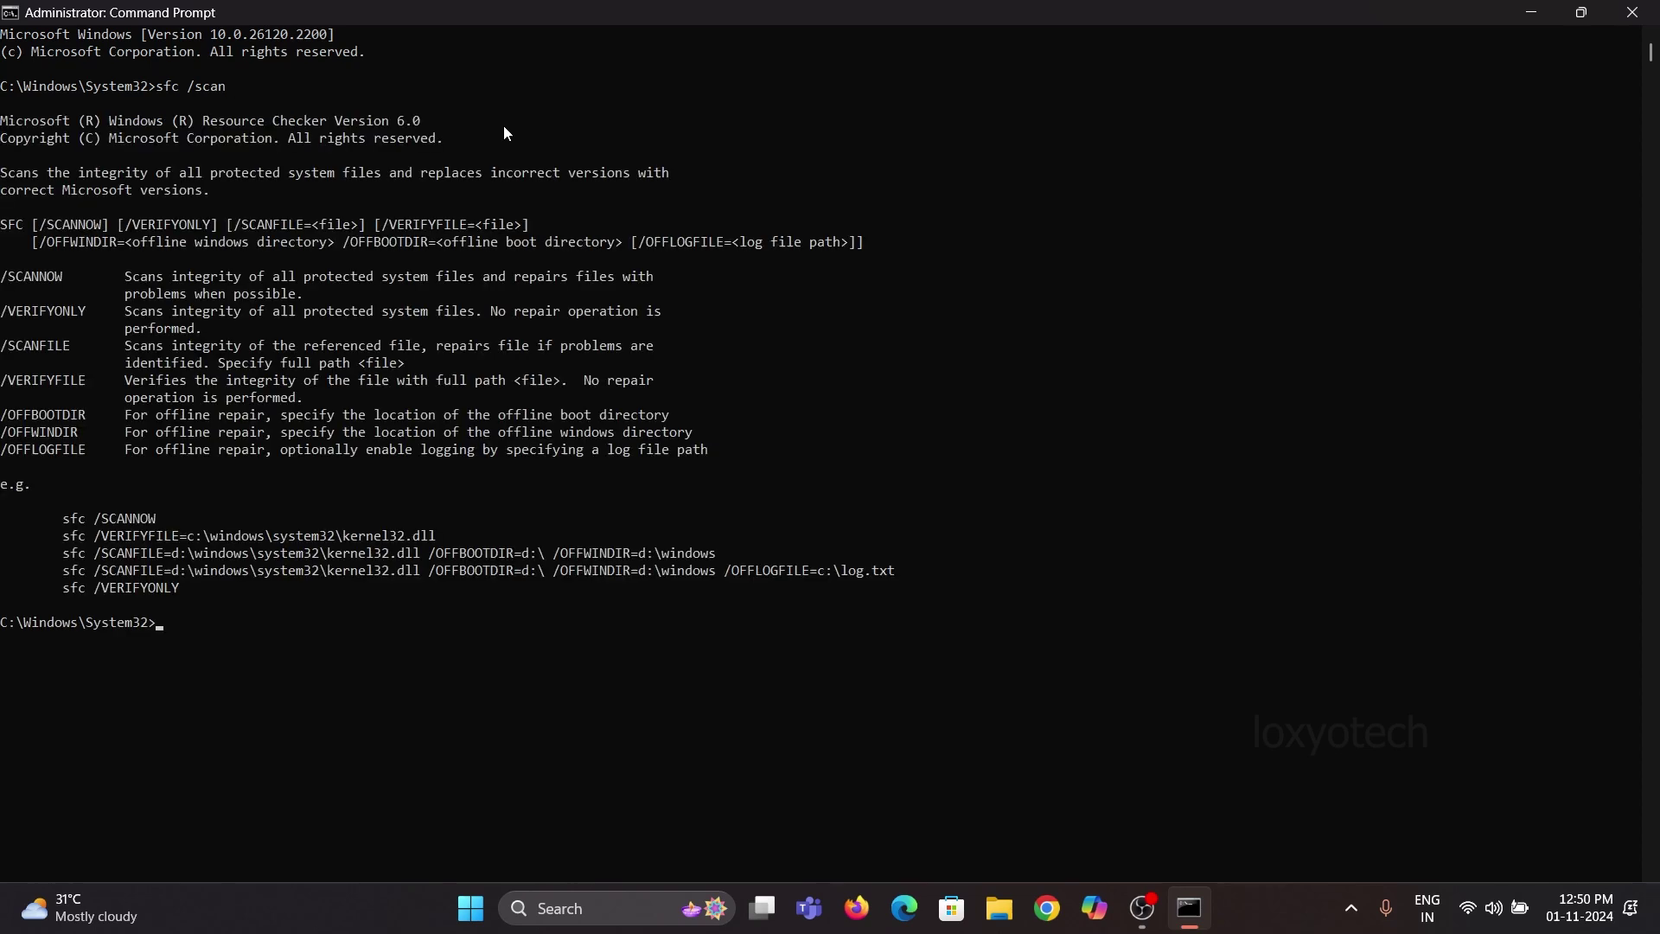